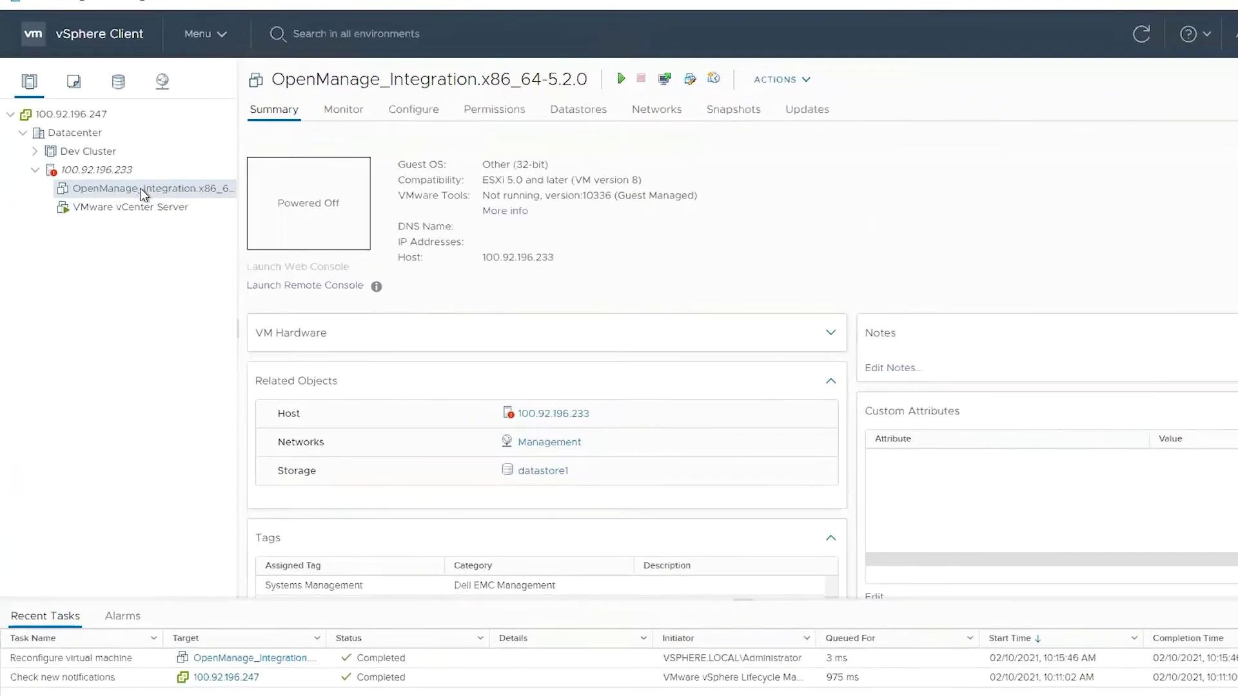
- Add a new network adapter to the OpenManage_Integration VM and connect it to the IDRAC network
{"action": "right_click", "coordinate": [142, 189]}
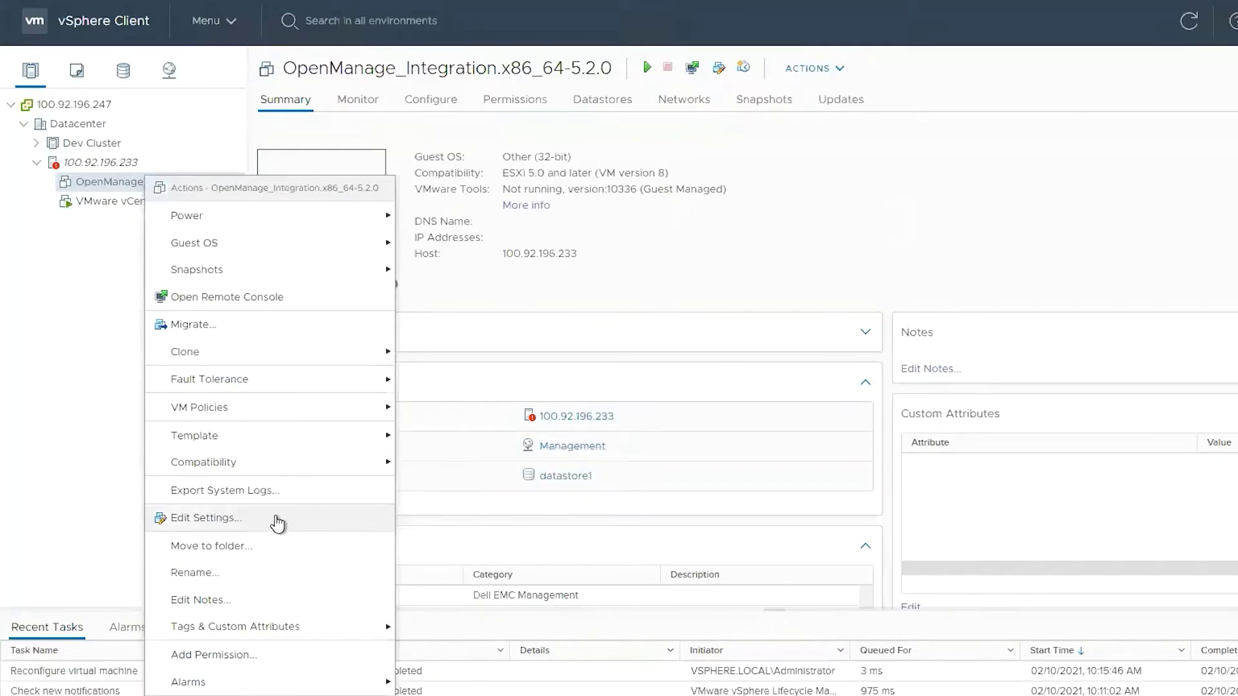
{"action": "left_click", "coordinate": [272, 520]}
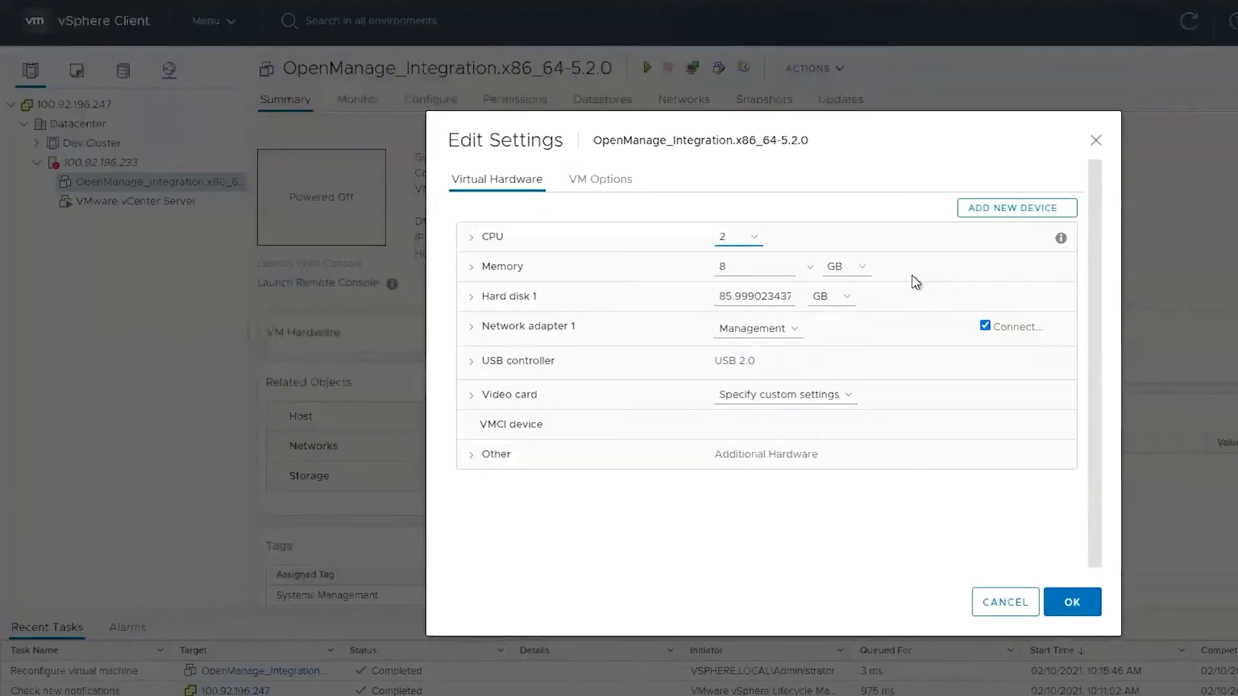
{"action": "left_click", "coordinate": [999, 219]}
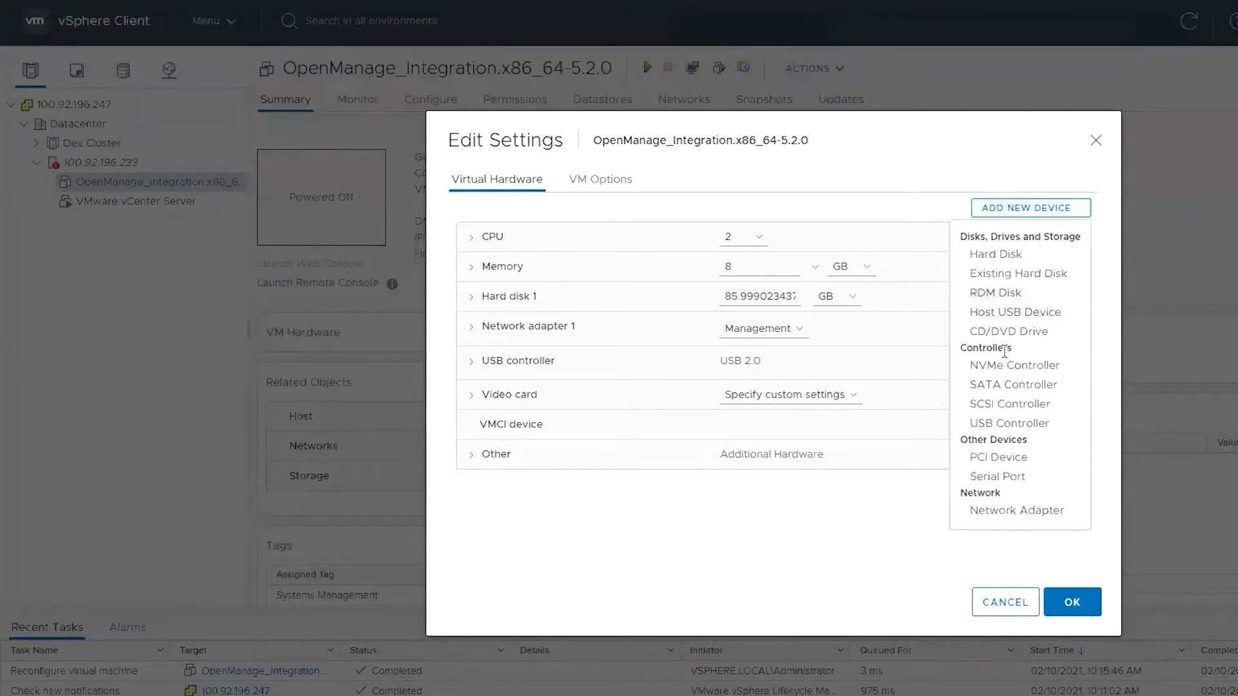
{"action": "left_click", "coordinate": [1006, 519]}
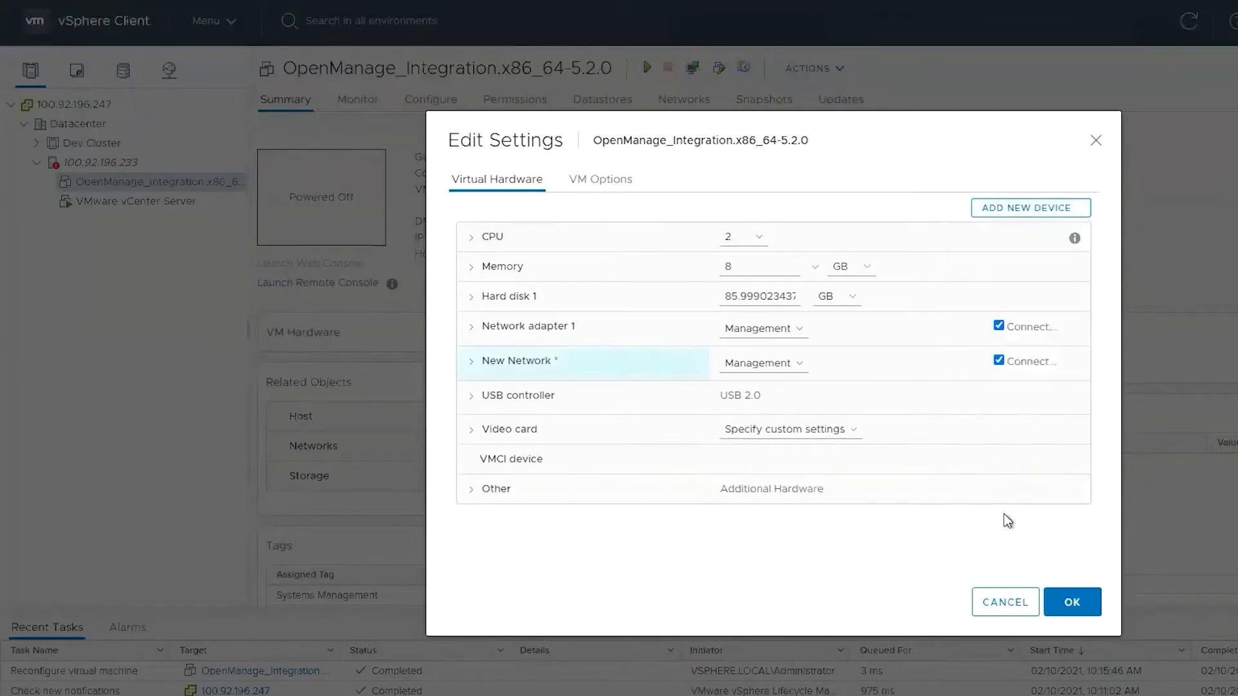
{"action": "left_click", "coordinate": [799, 364]}
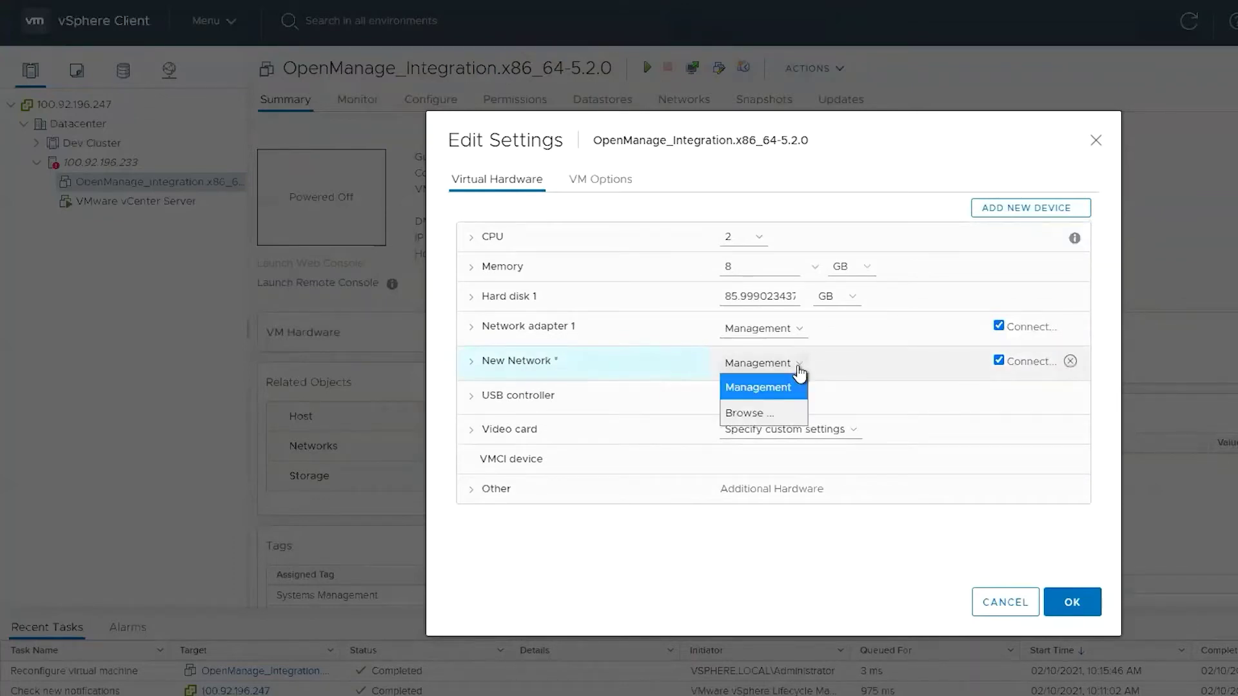
{"action": "left_click", "coordinate": [780, 412]}
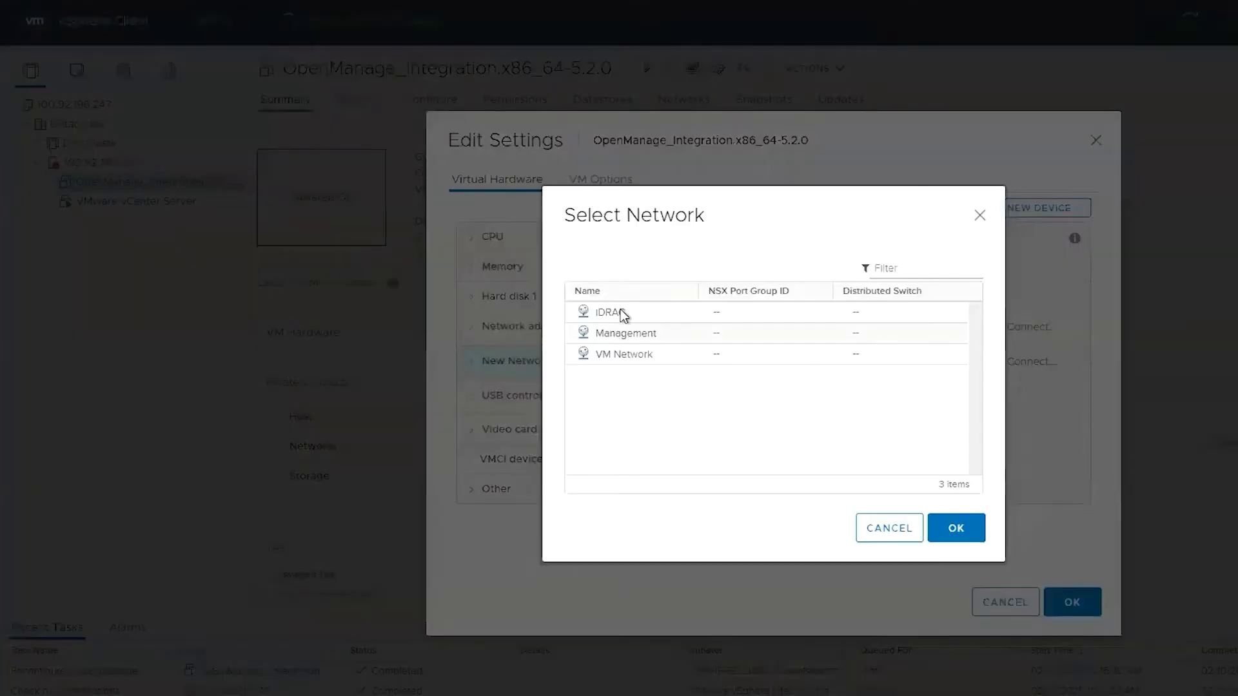
{"action": "left_click", "coordinate": [620, 313]}
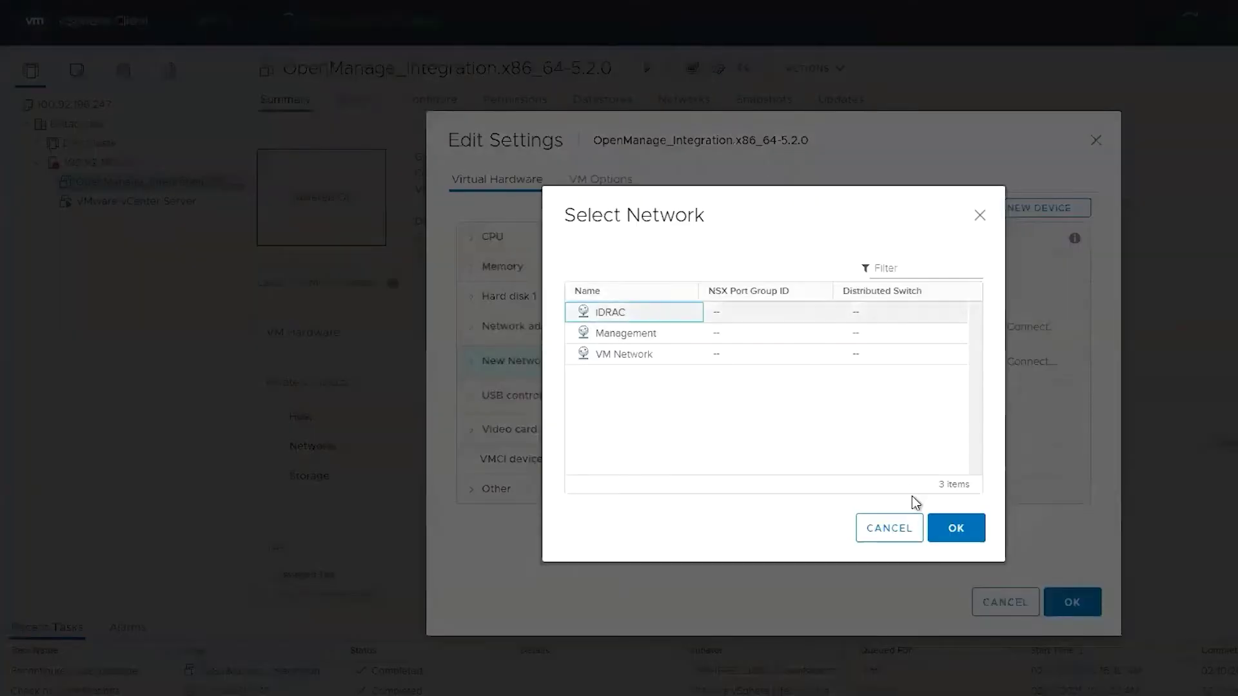
{"action": "left_click", "coordinate": [956, 531]}
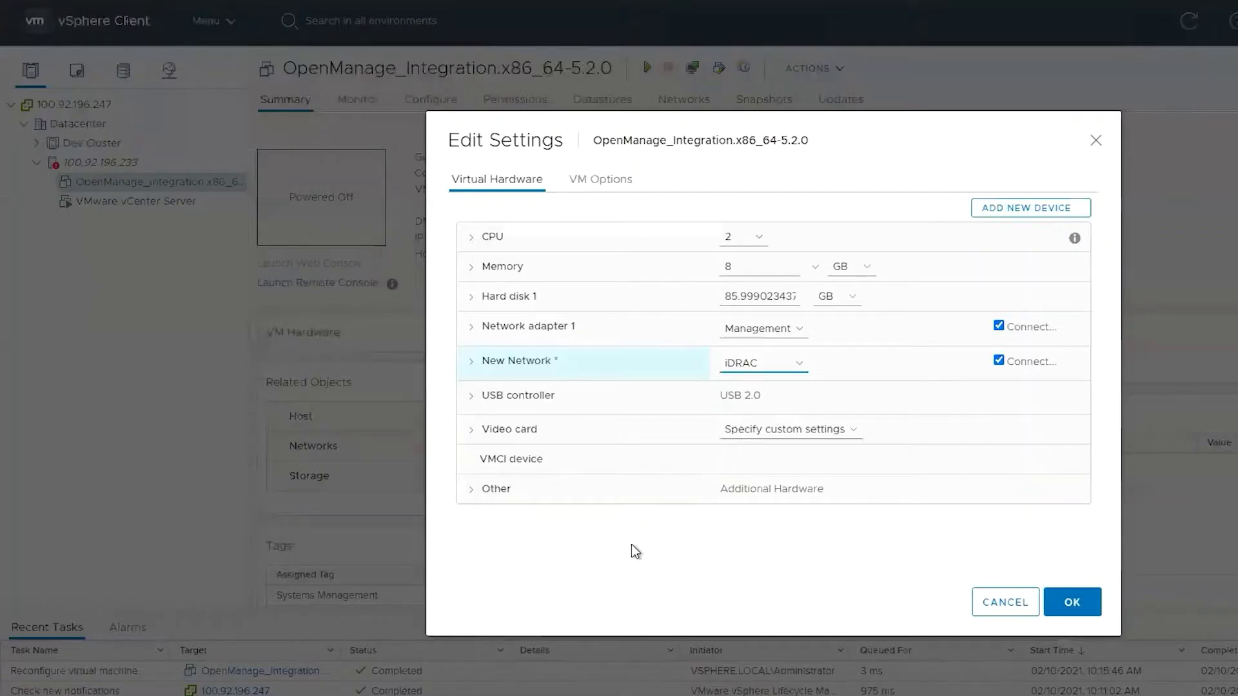
- Set the new IDRAC adapter's type to VMXNET 3, comparing it with Network adapter 1
{"action": "left_click", "coordinate": [471, 362]}
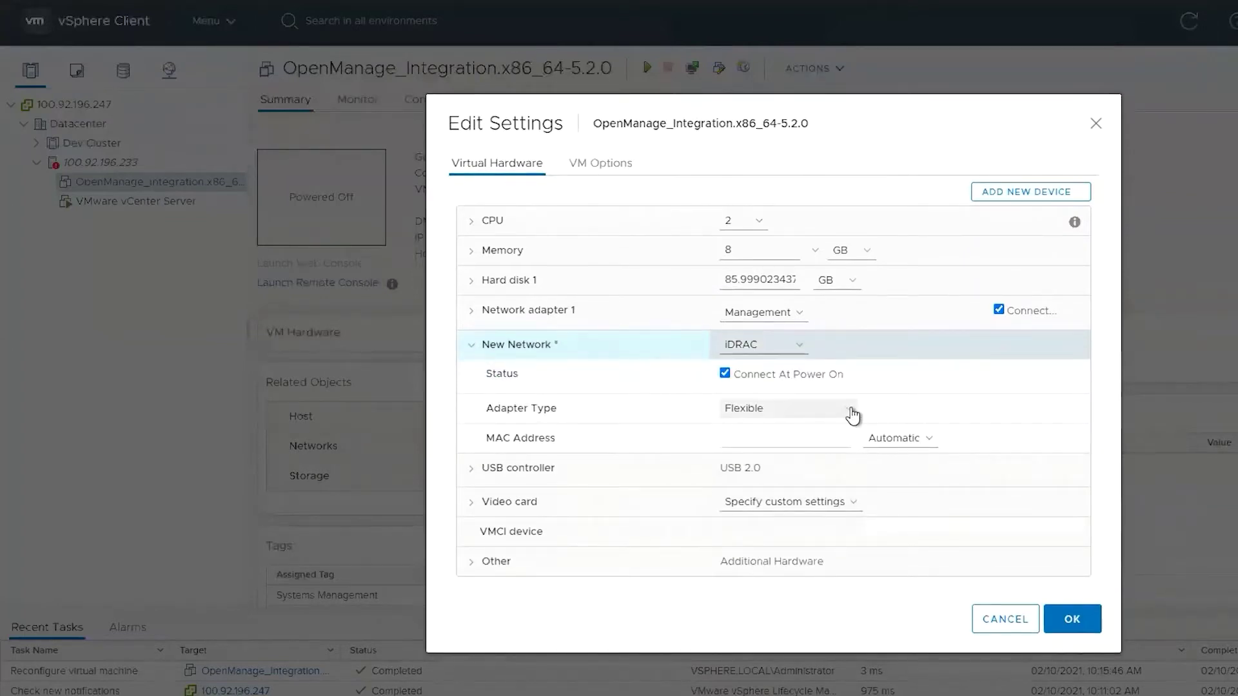
{"action": "left_click", "coordinate": [849, 412]}
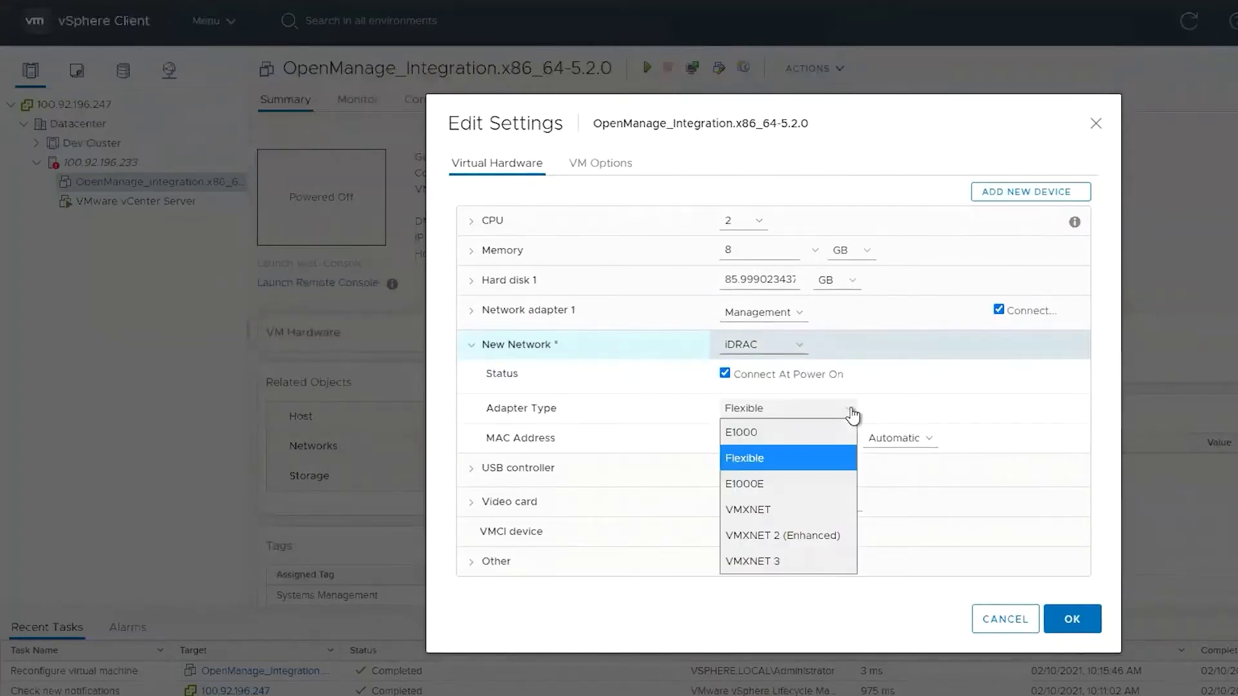
{"action": "left_click", "coordinate": [771, 566]}
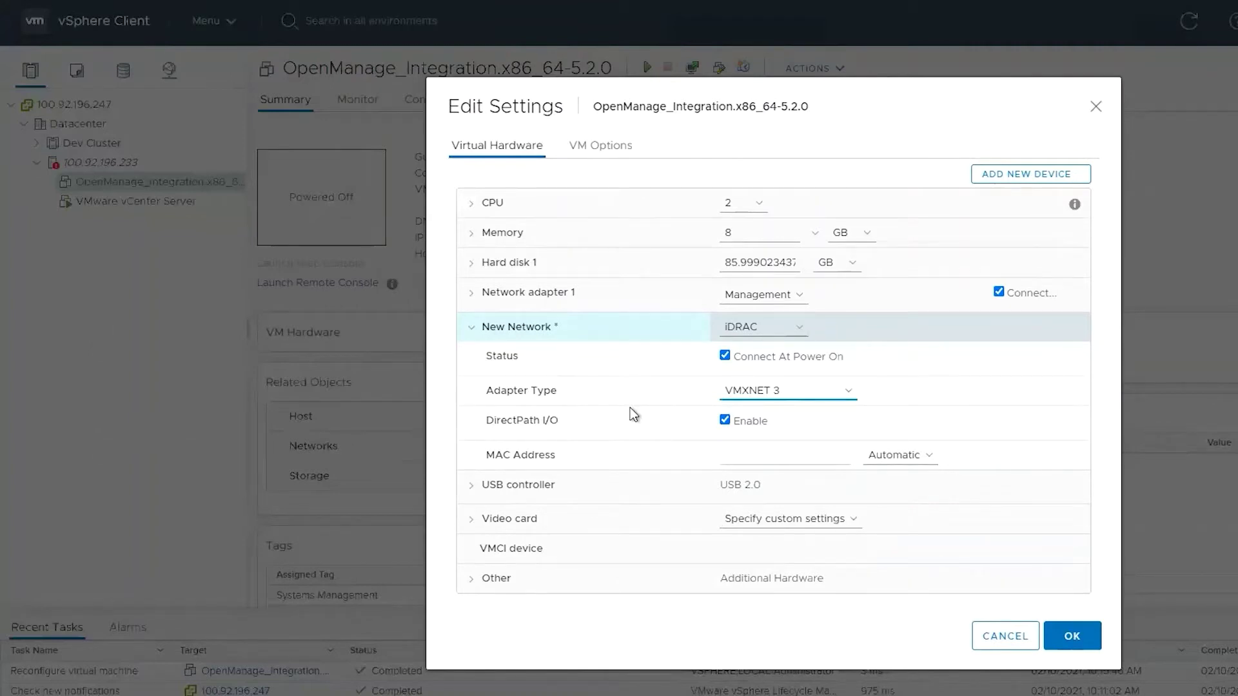
{"action": "left_click", "coordinate": [470, 292]}
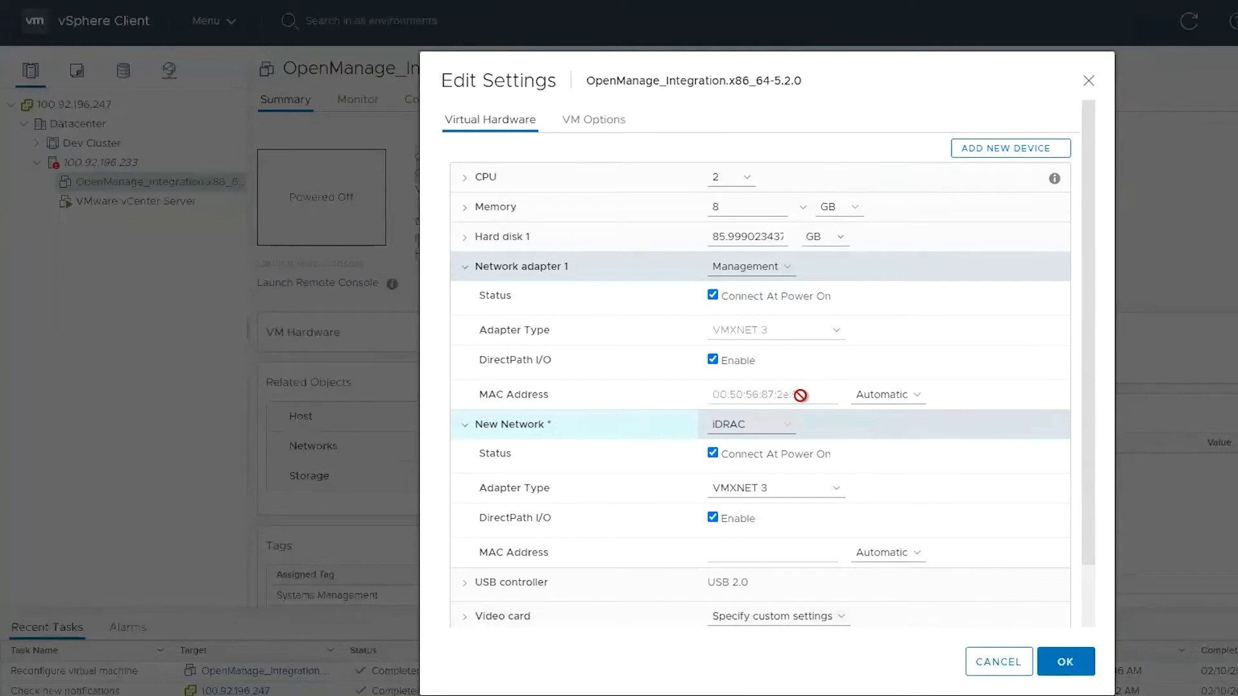
- Save the VM's hardware changes, power on the OpenManage VM, and log in to its console as admin
{"action": "left_click", "coordinate": [1066, 664]}
{"action": "right_click", "coordinate": [149, 187]}
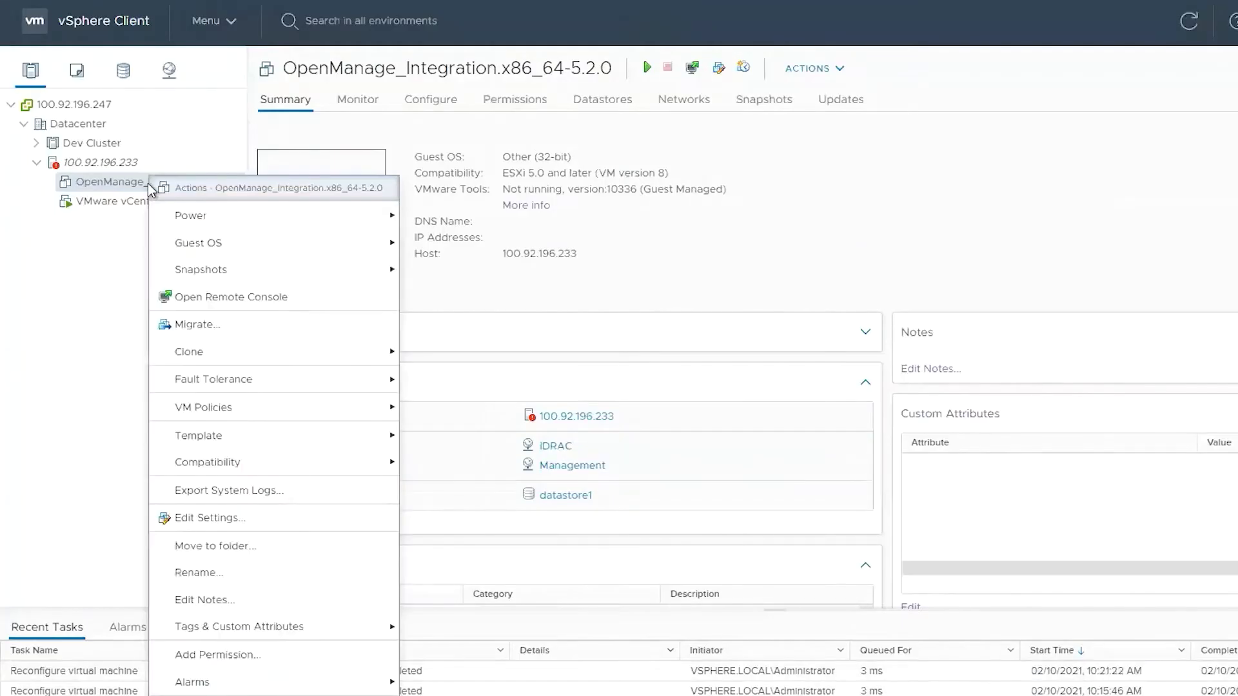
{"action": "mouse_move", "coordinate": [290, 217]}
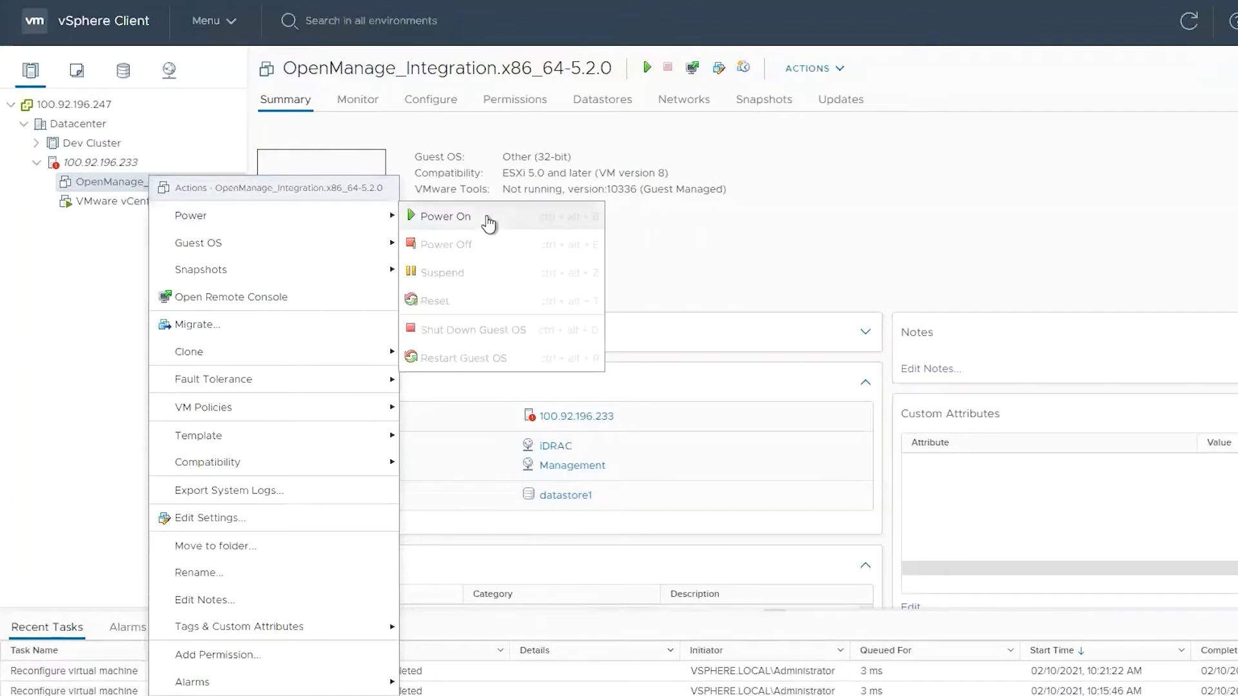
{"action": "left_click", "coordinate": [486, 218]}
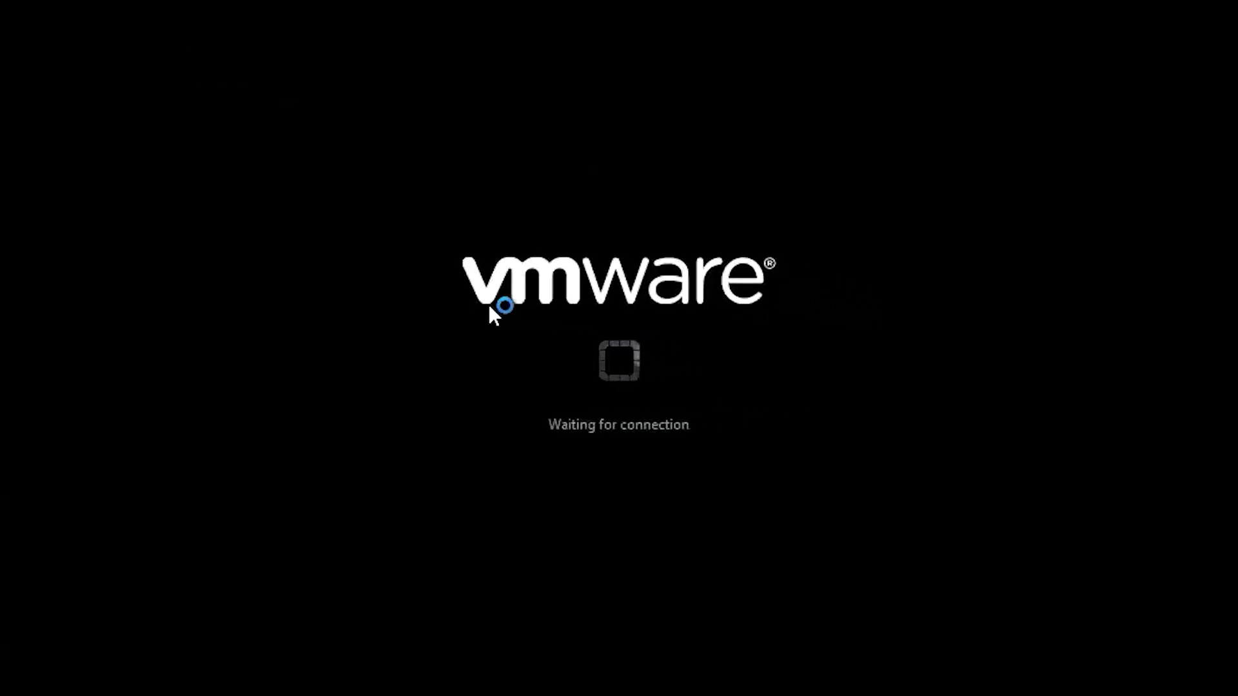
{"action": "type", "text": "admin"}
{"action": "key", "text": "Return"}
{"action": "key", "text": "Return"}
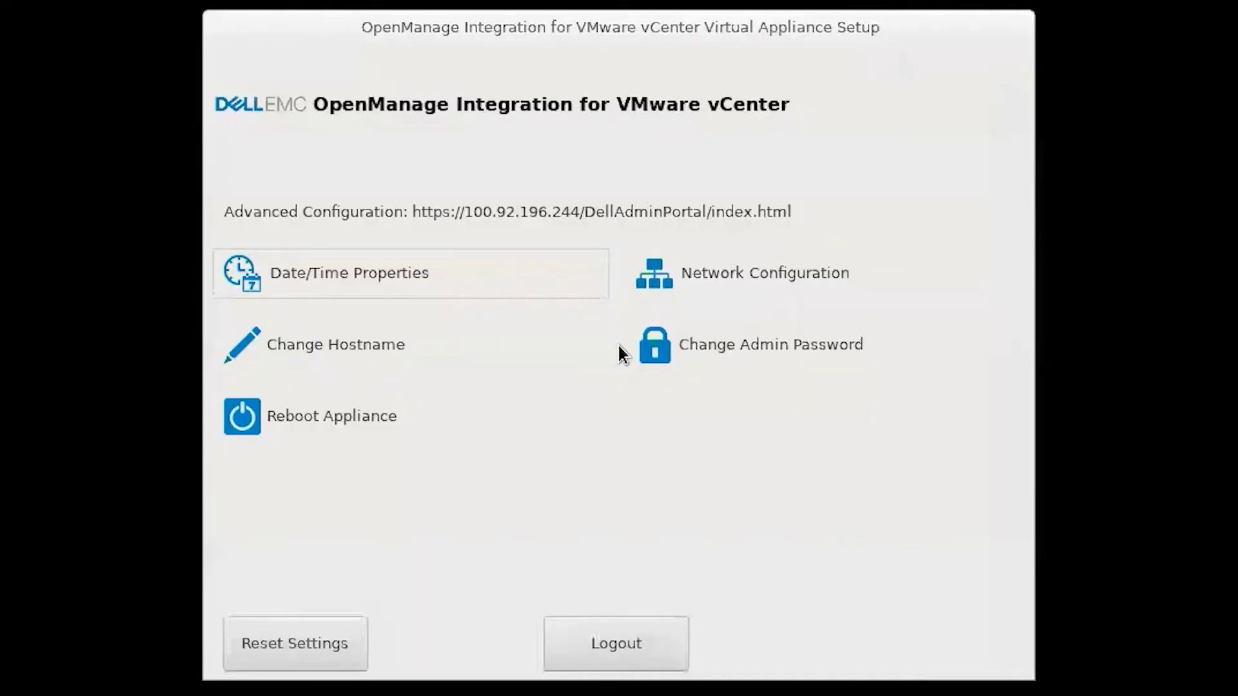
- Check Wired connection 1's MAC address, rename it to 'Management', and save it
{"action": "left_click", "coordinate": [757, 280]}
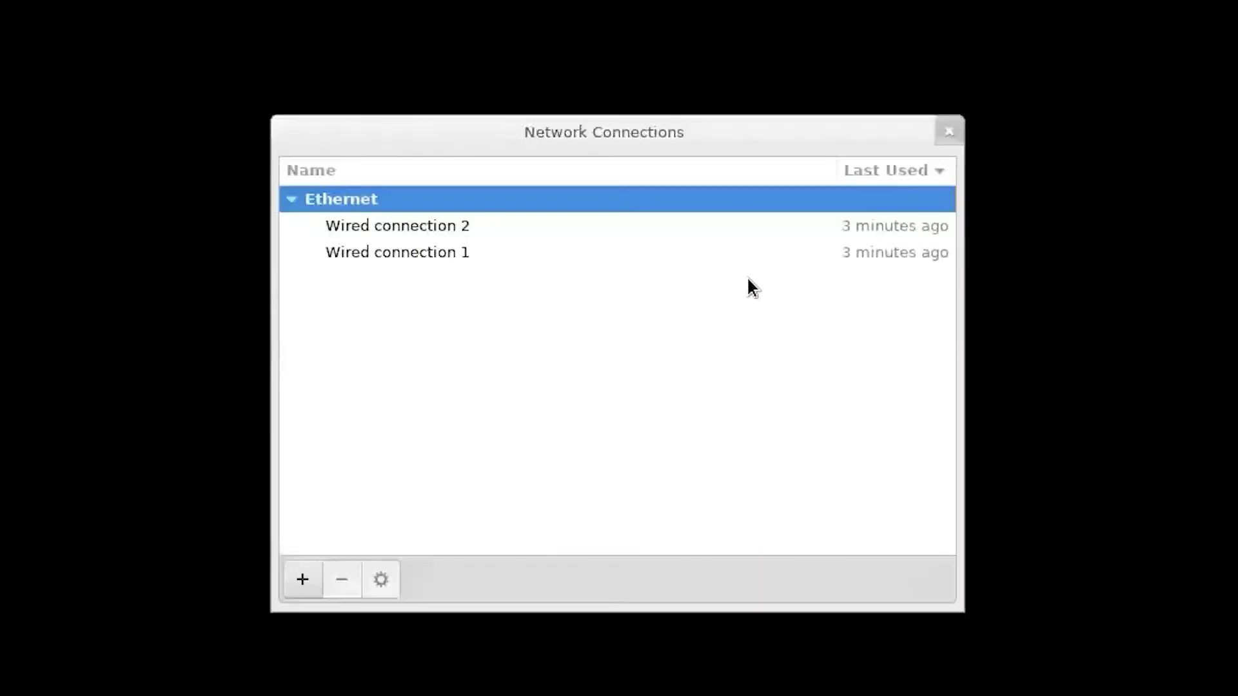
{"action": "left_click", "coordinate": [450, 253]}
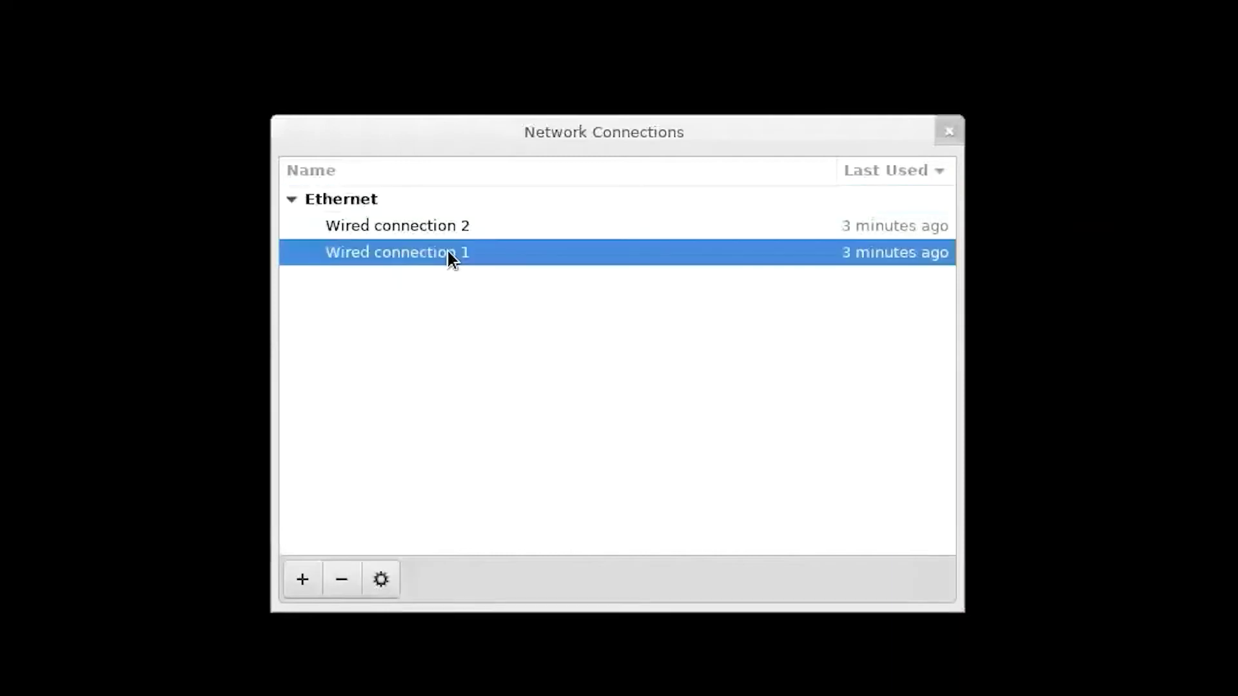
{"action": "left_click", "coordinate": [386, 580]}
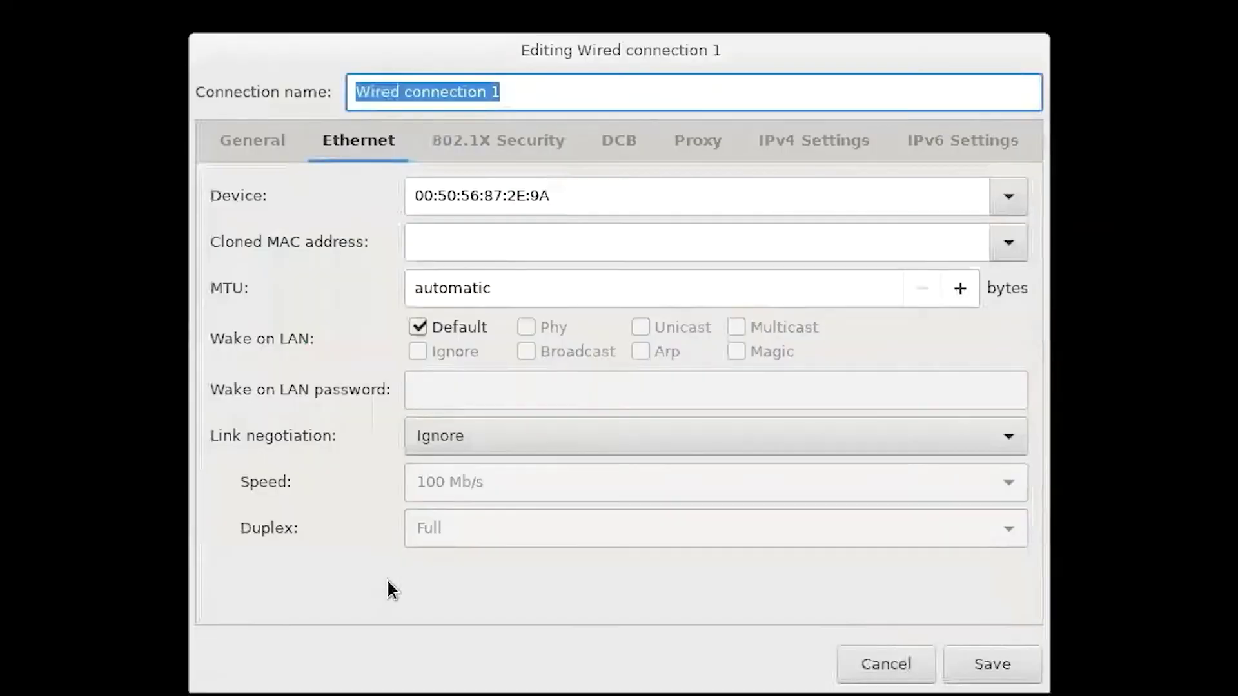
{"action": "left_click_drag", "start_coordinate": [578, 193], "coordinate": [491, 192]}
{"action": "left_click", "coordinate": [599, 193]}
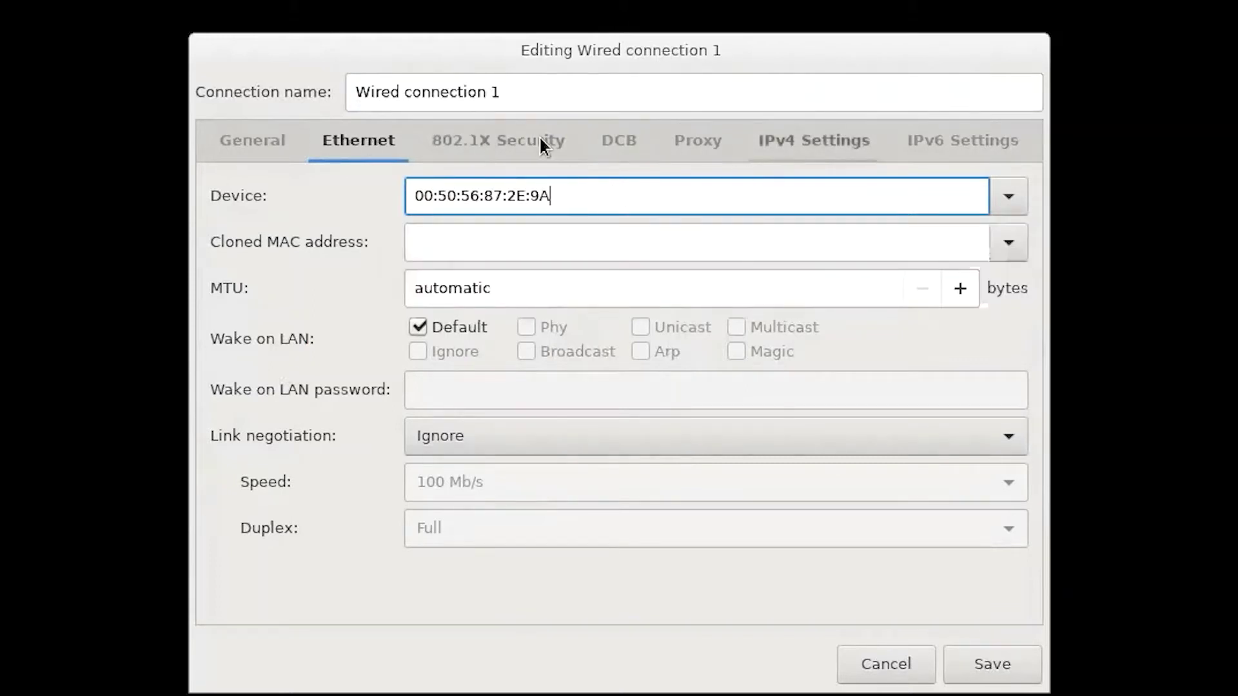
{"action": "left_click_drag", "start_coordinate": [536, 94], "coordinate": [318, 87]}
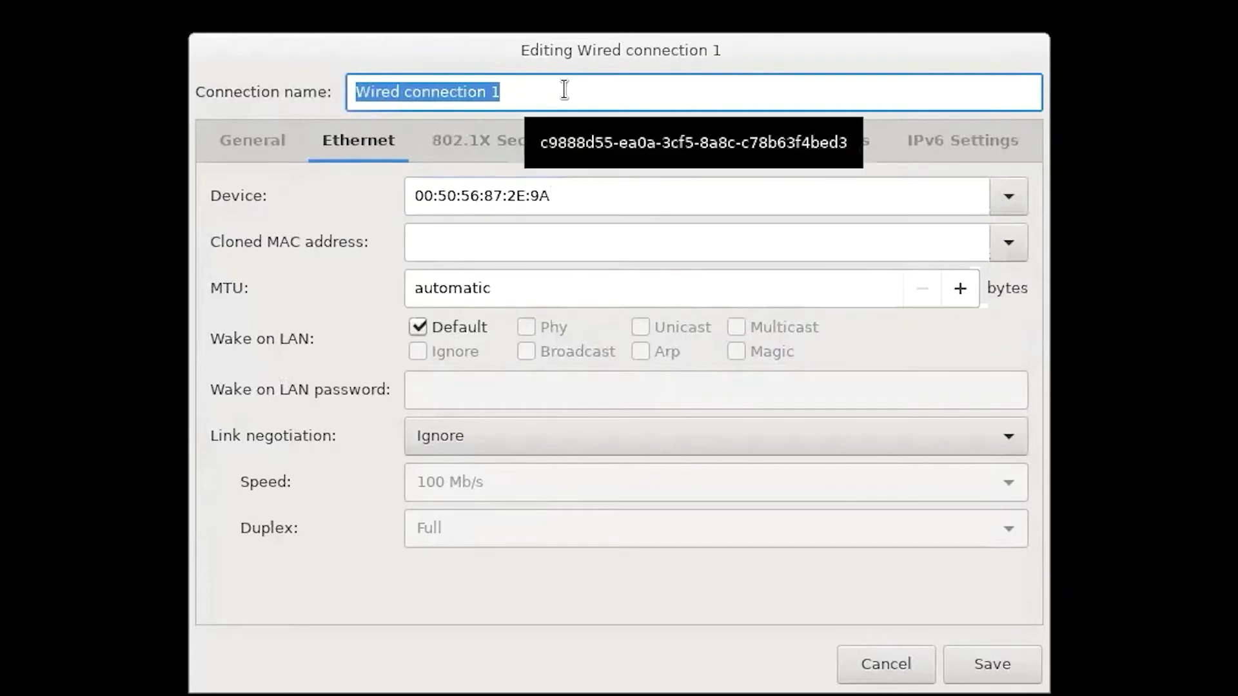
{"action": "type", "text": "Man"}
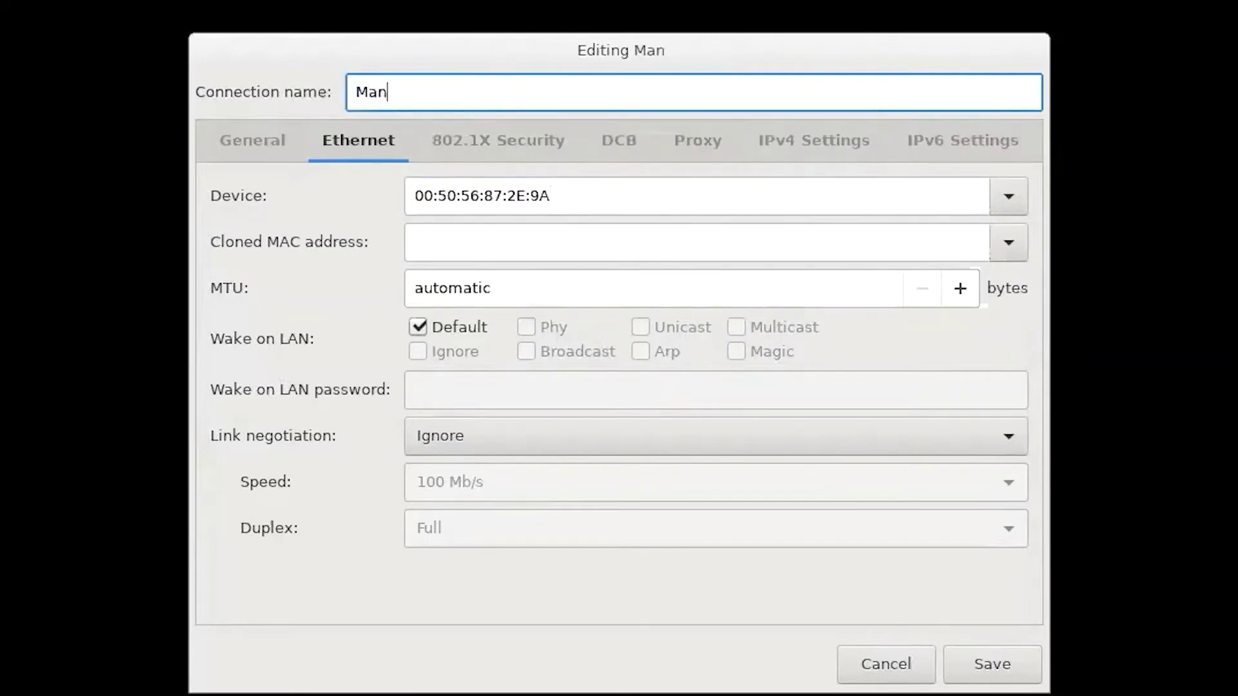
{"action": "type", "text": "agement"}
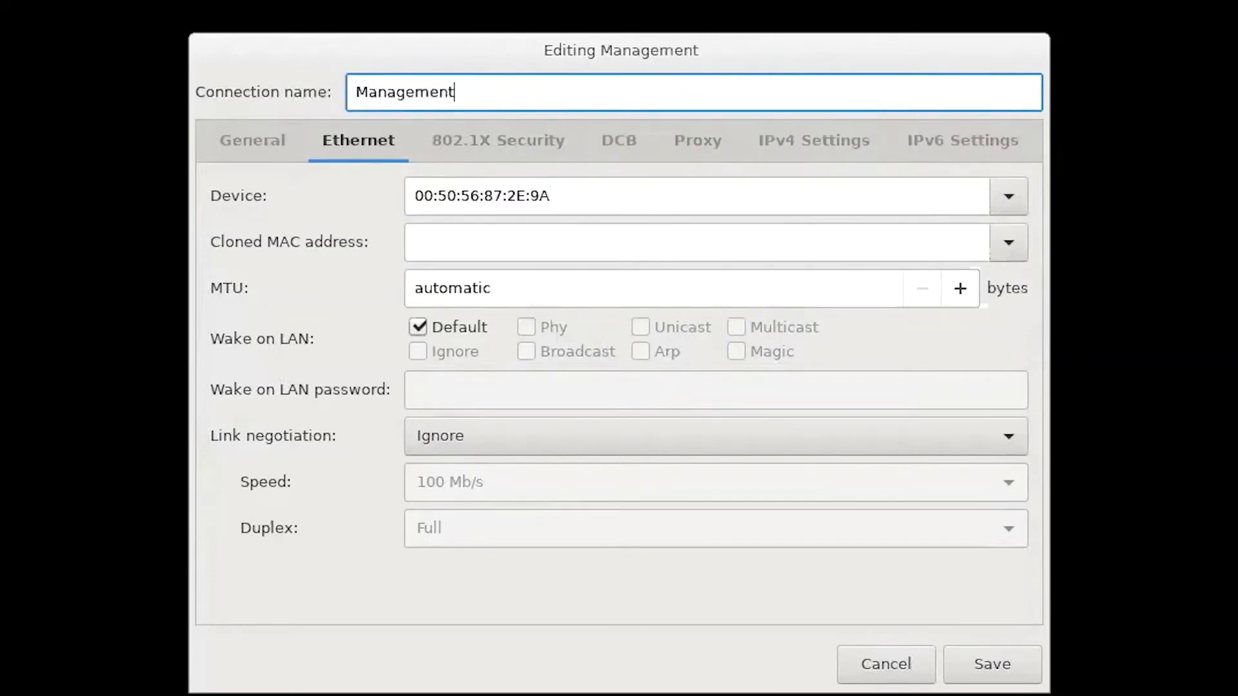
{"action": "left_click", "coordinate": [985, 678]}
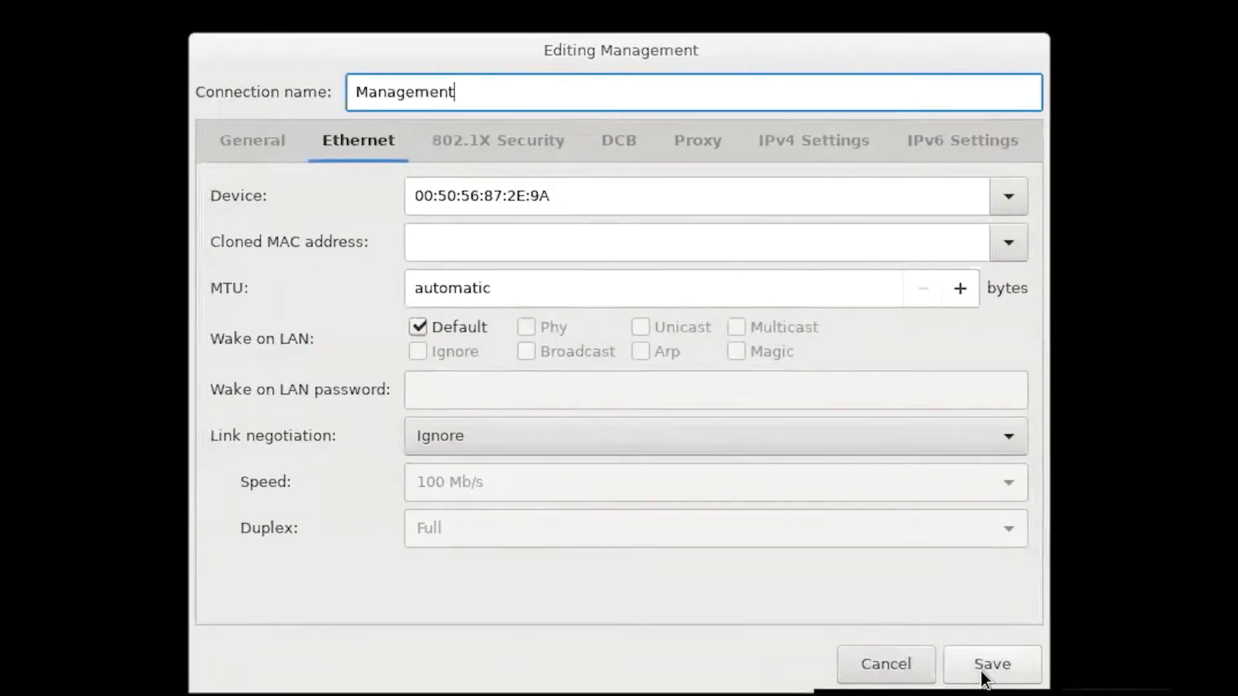
- Confirm the Management save and rename Wired connection 2 to 'Out-of-Band'
{"action": "left_click", "coordinate": [986, 668]}
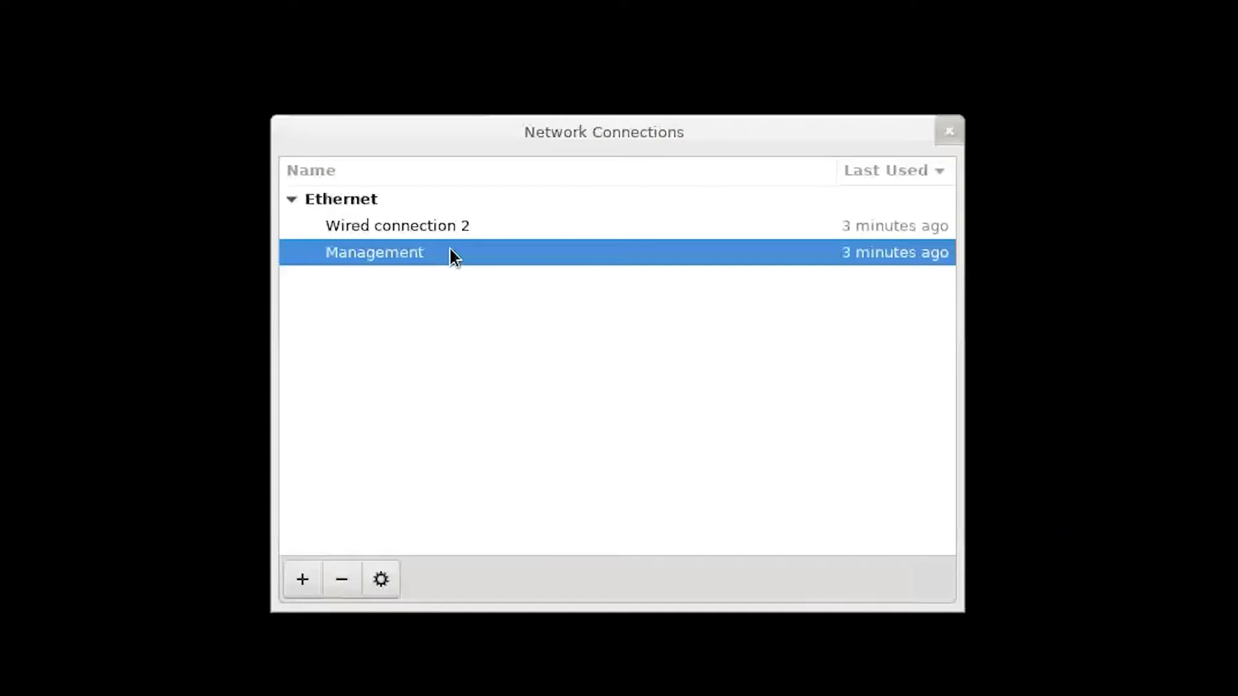
{"action": "left_click", "coordinate": [433, 231]}
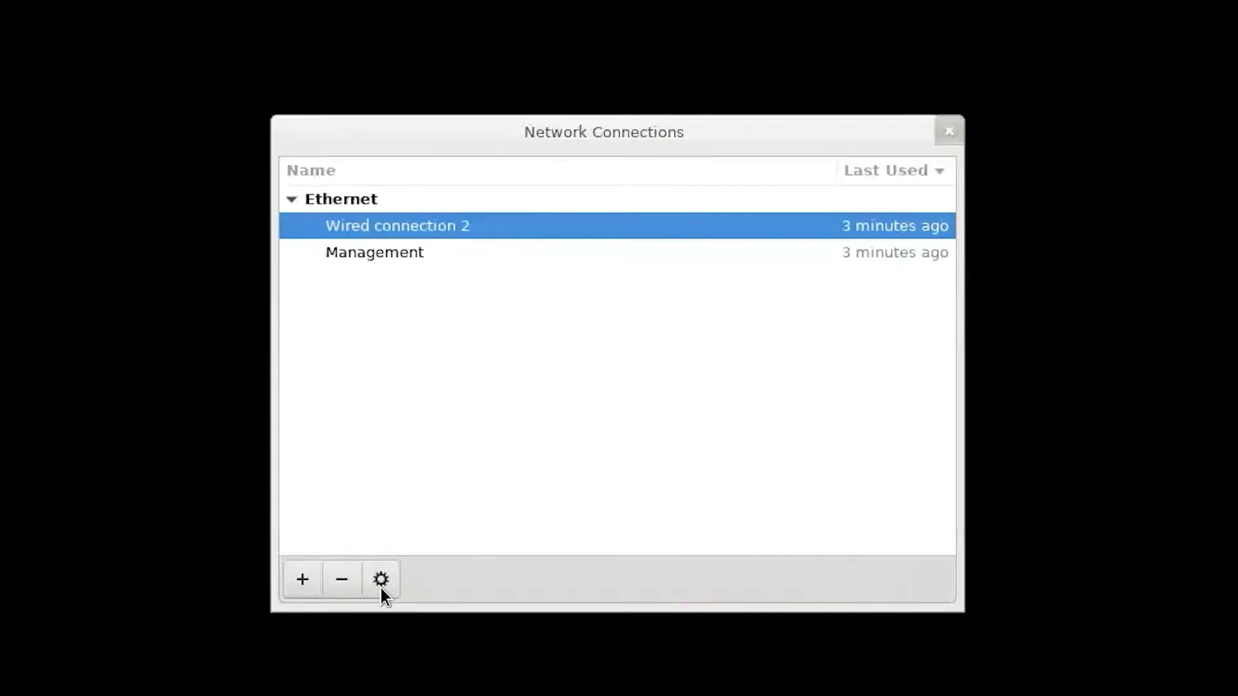
{"action": "left_click", "coordinate": [381, 579]}
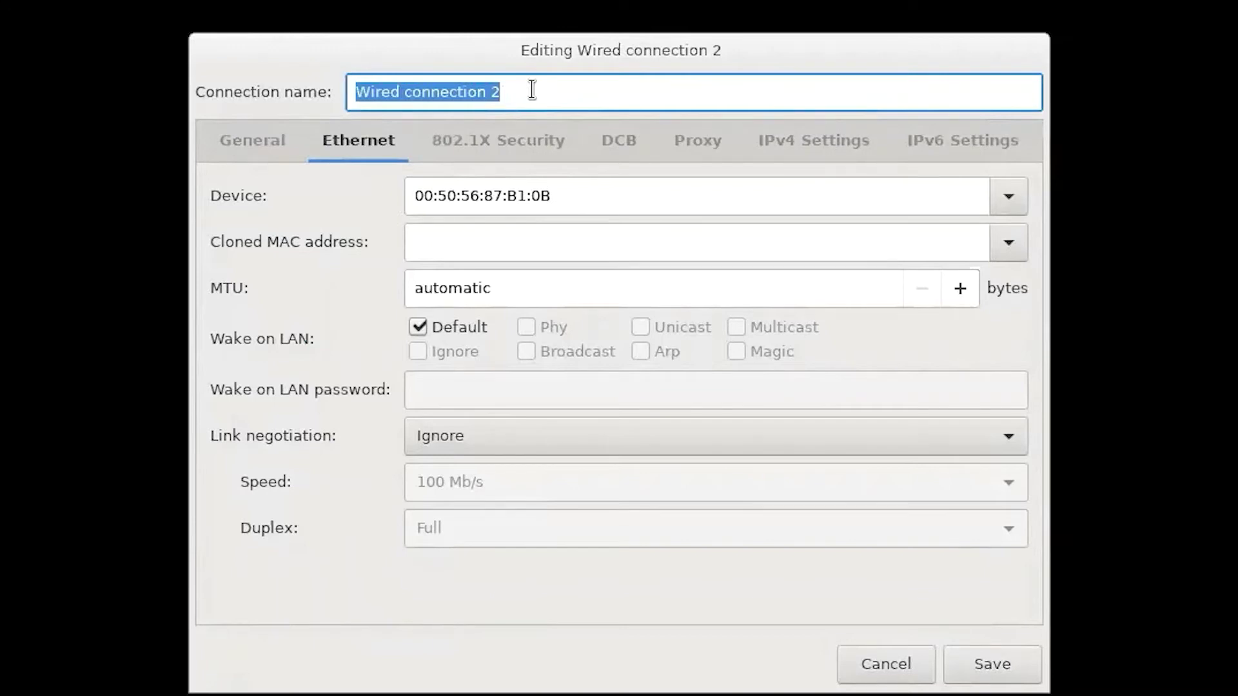
{"action": "type", "text": "Out-"}
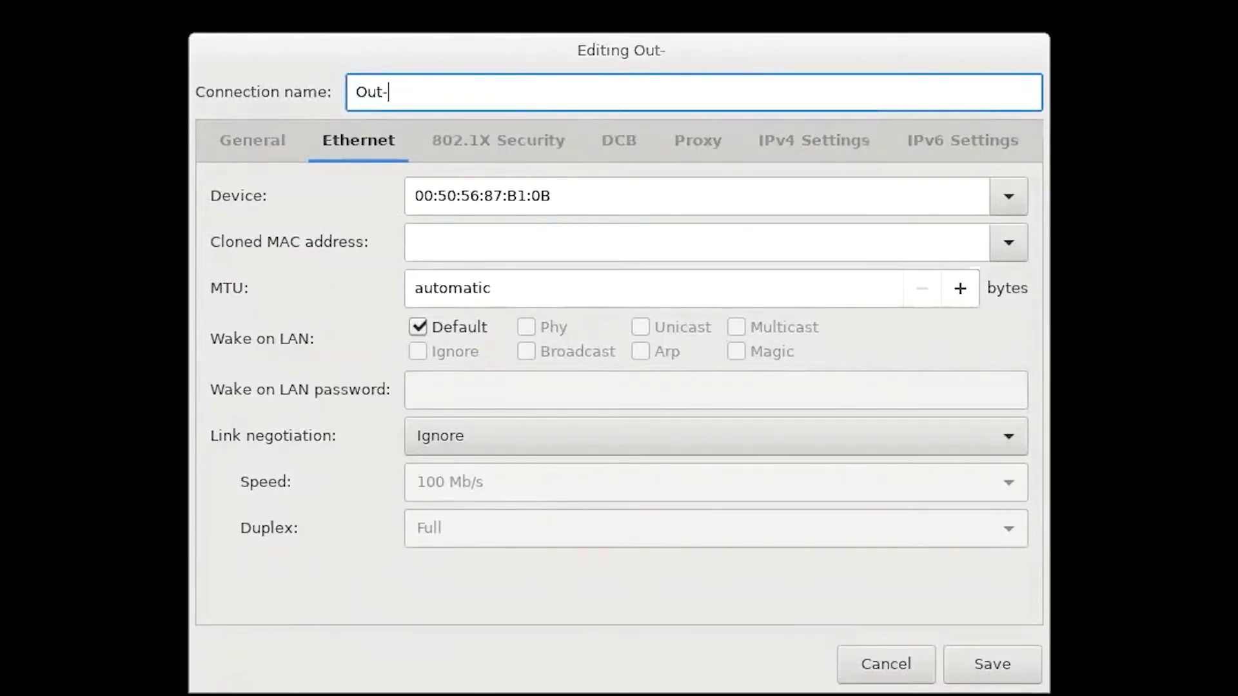
{"action": "type", "text": "of-Band"}
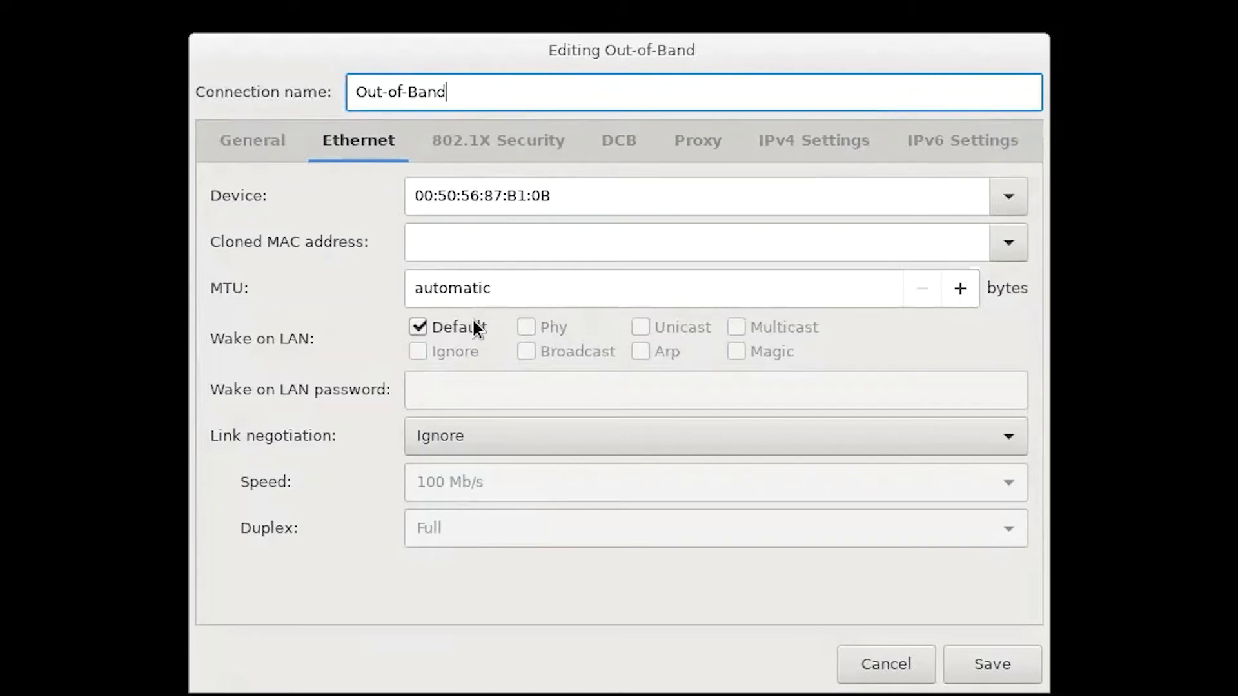
- Limit Out-of-Band's IPv4 routes to resources on its own network and save the connection
{"action": "left_click", "coordinate": [796, 136]}
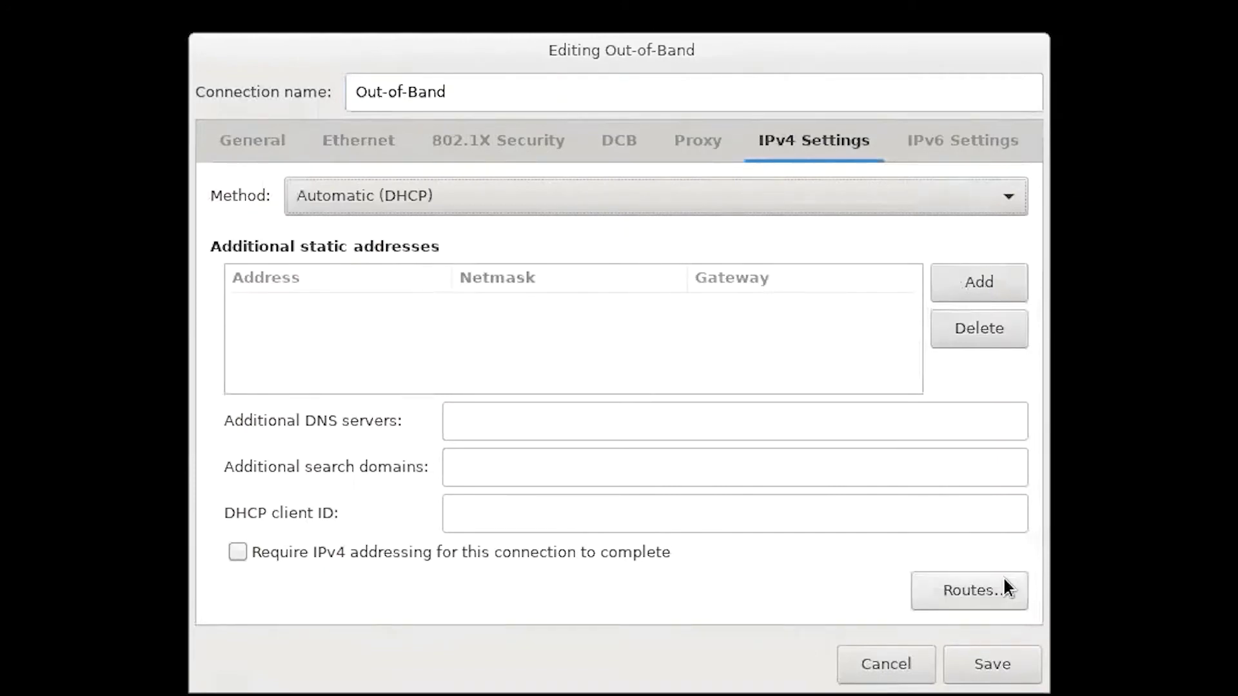
{"action": "left_click", "coordinate": [984, 591]}
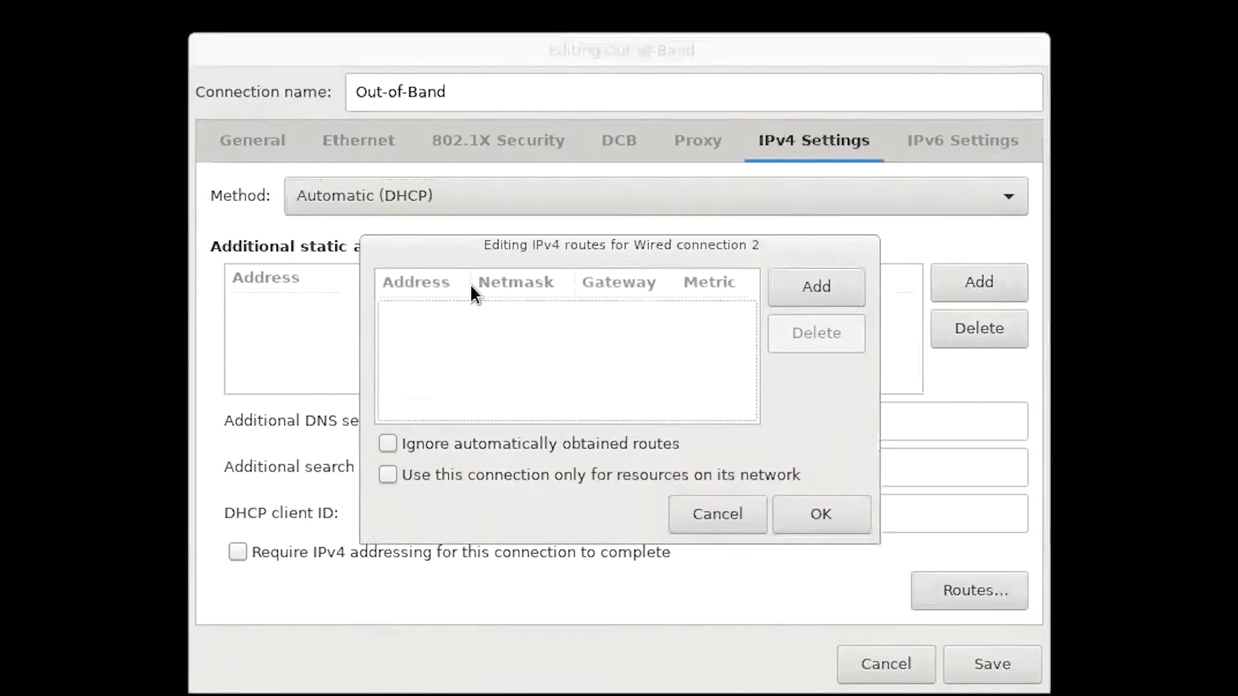
{"action": "left_click", "coordinate": [388, 476]}
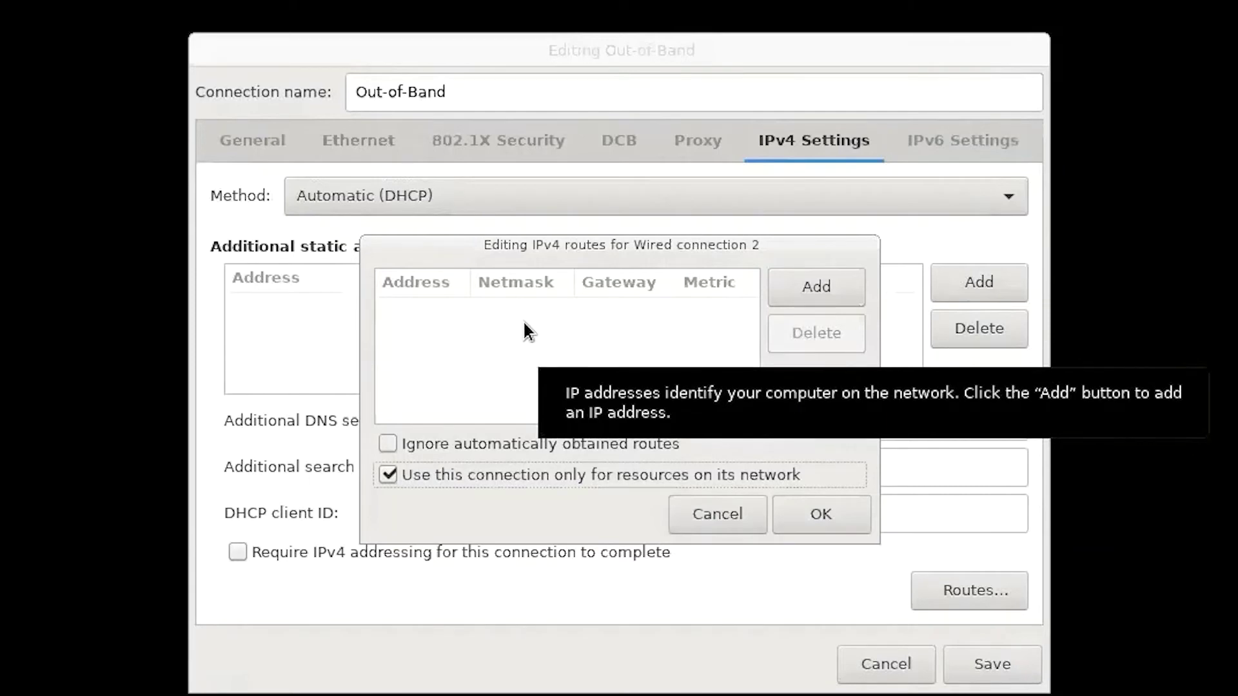
{"action": "left_click", "coordinate": [834, 513]}
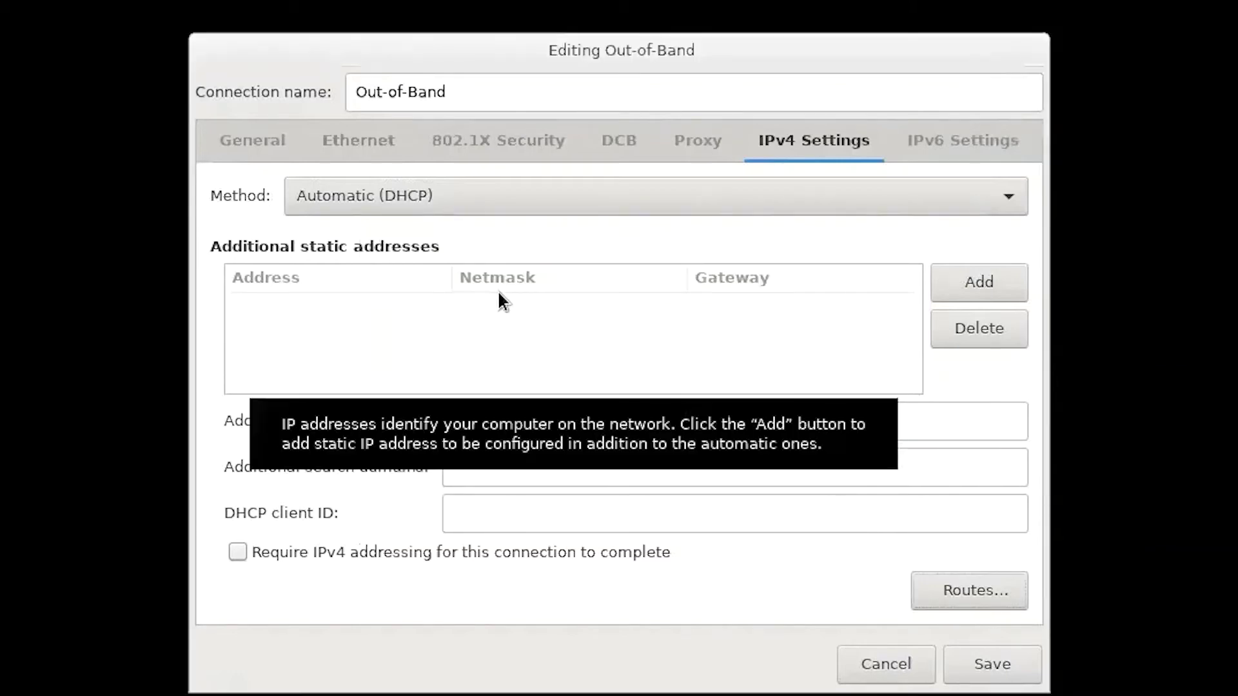
{"action": "key", "text": "Escape"}
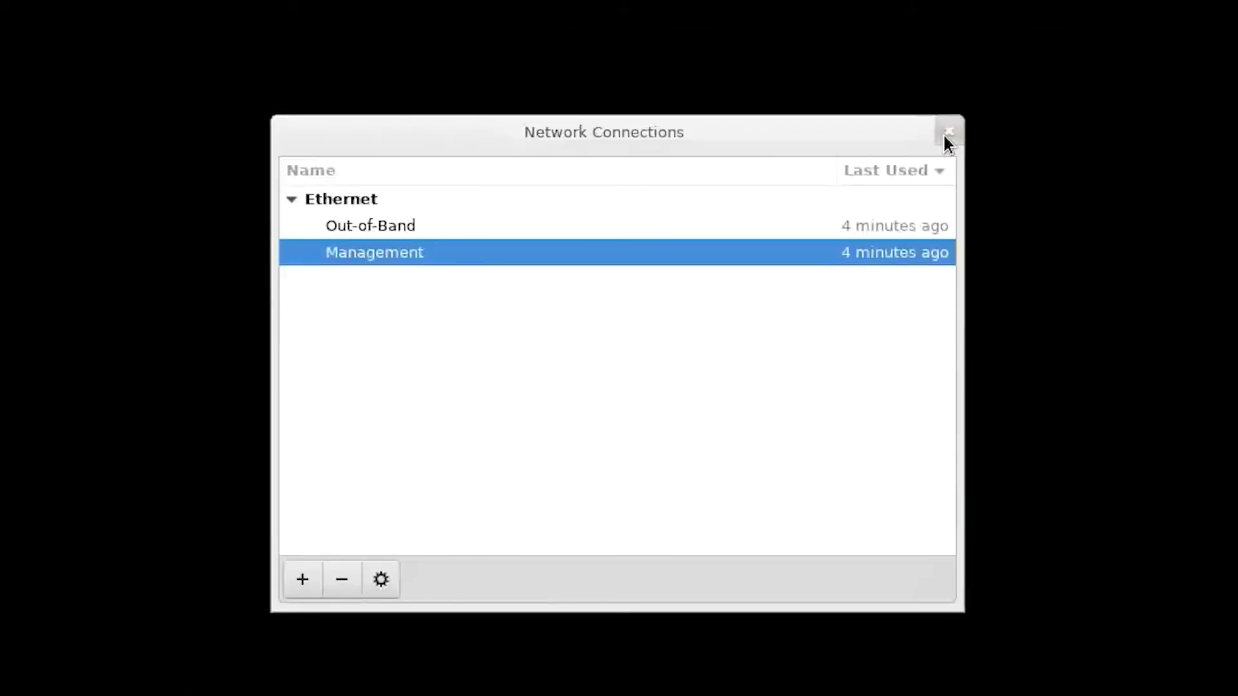
- Log in to the Administration Console and start registering vCenter 100.92.196.247 with the administrator account
{"action": "left_click", "coordinate": [946, 137]}
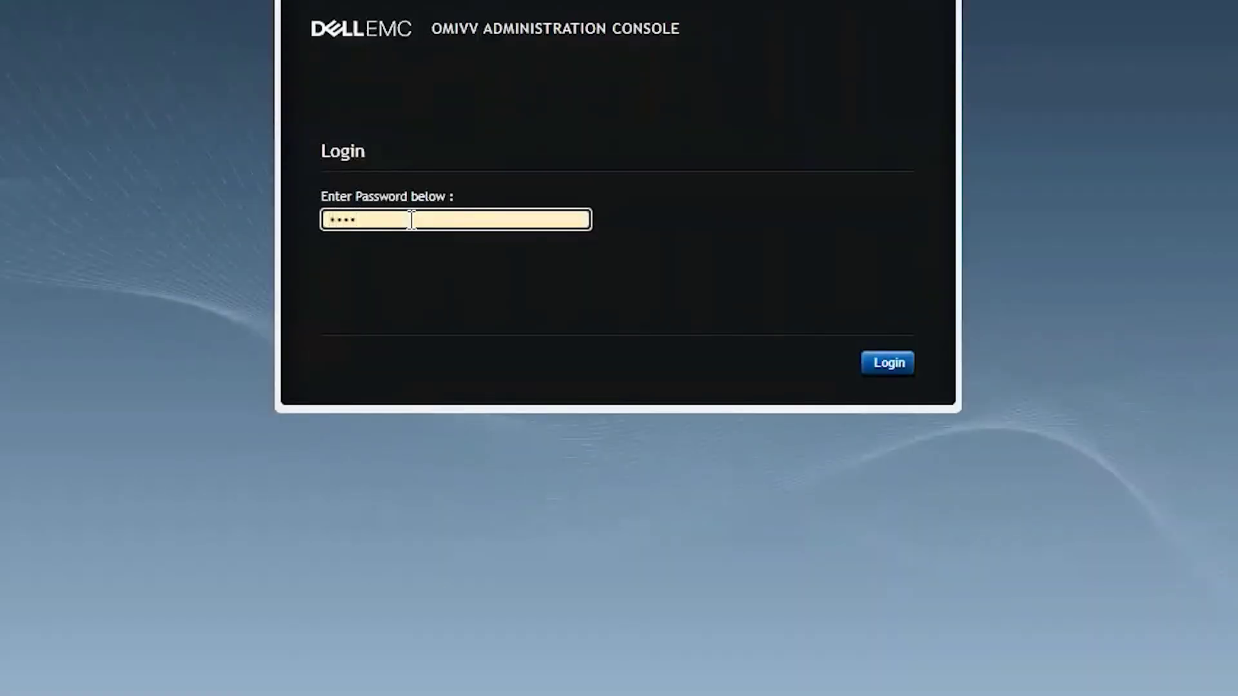
{"action": "key", "text": "Return"}
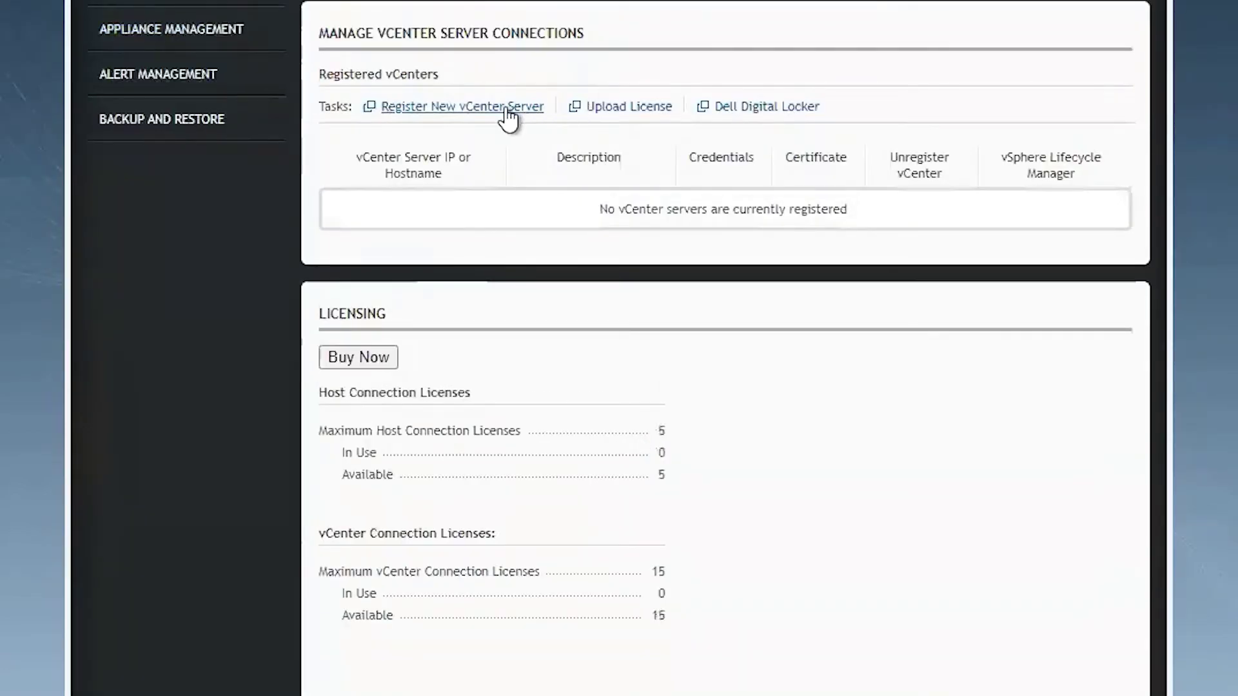
{"action": "left_click", "coordinate": [509, 111]}
{"action": "left_click", "coordinate": [682, 121]}
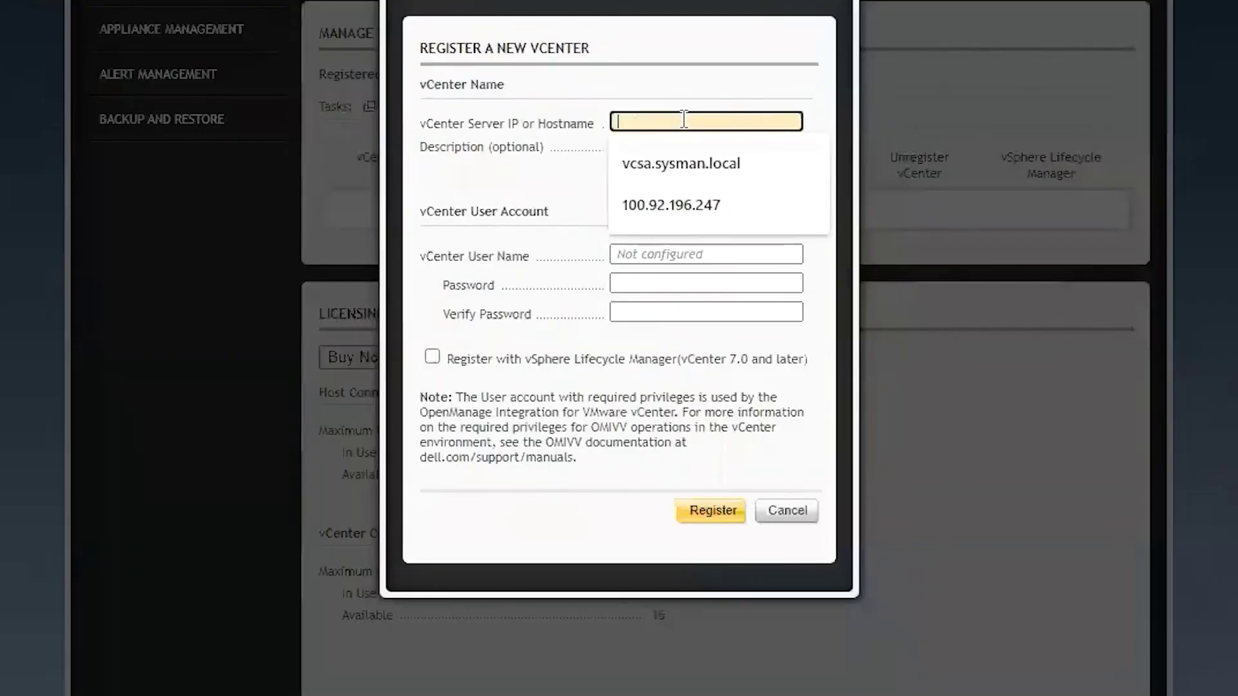
{"action": "left_click", "coordinate": [683, 197]}
{"action": "left_click", "coordinate": [658, 253]}
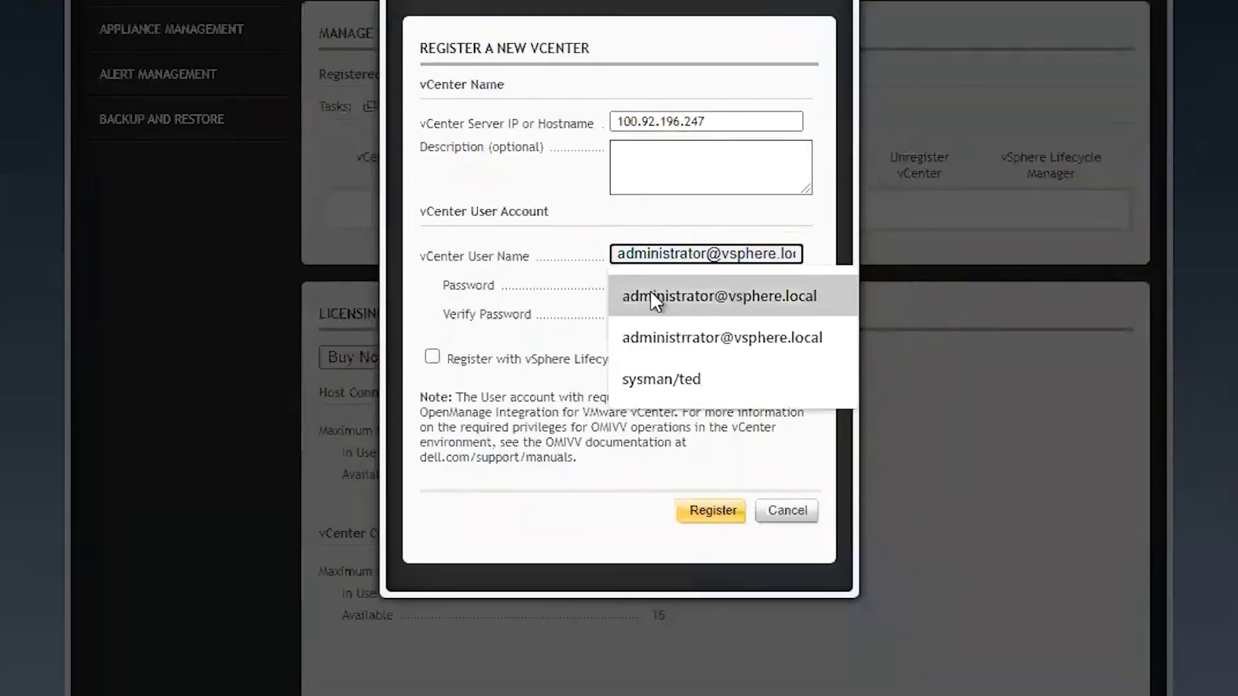
{"action": "left_click", "coordinate": [651, 291]}
- Enter and confirm the vCenter password, enable vSphere Lifecycle Manager, and register
{"action": "left_click", "coordinate": [642, 283]}
{"action": "type", "text": "•••••••••"}
{"action": "key", "text": "Tab"}
{"action": "type", "text": "•••••••••"}
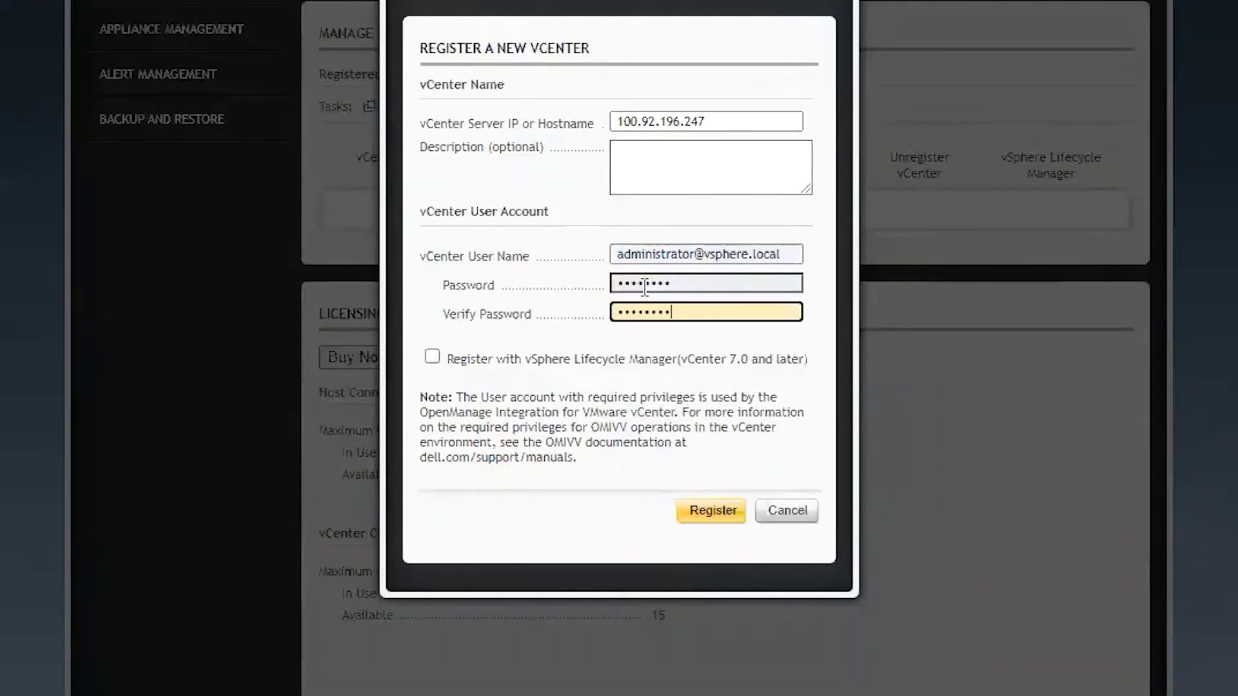
{"action": "left_click", "coordinate": [432, 358]}
{"action": "left_click", "coordinate": [717, 512]}
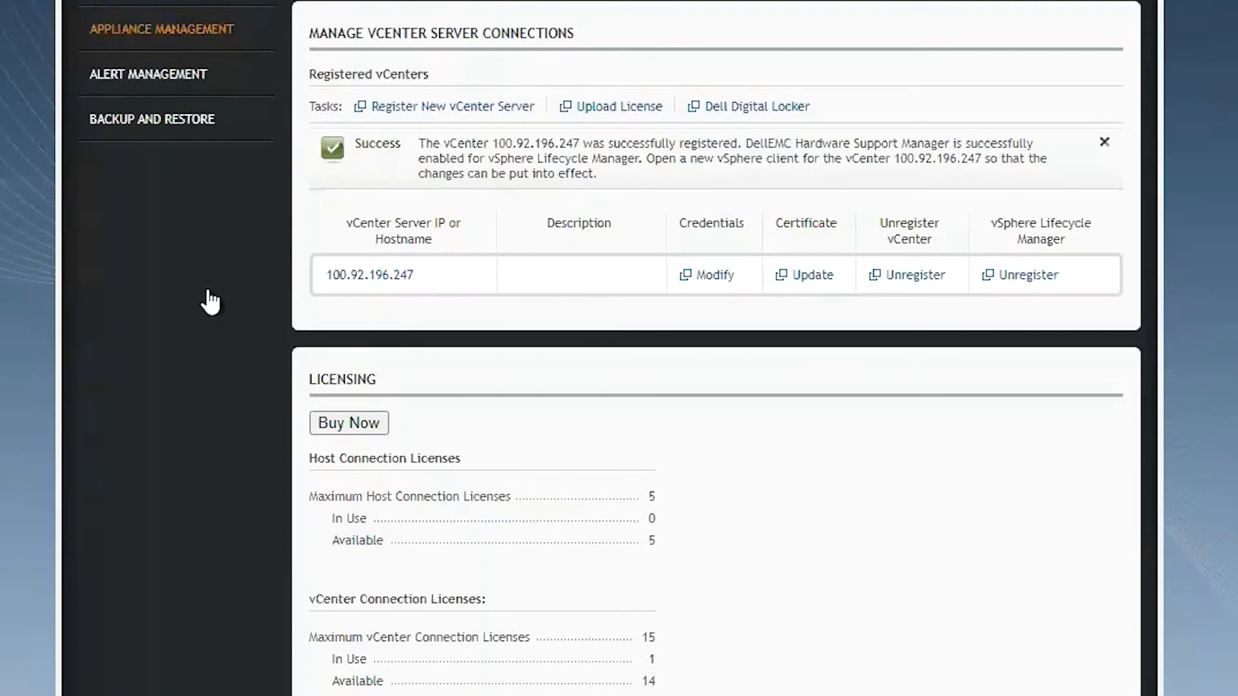
- Open Appliance Management to view the Out-of-Band and Management network settings
{"action": "left_click", "coordinate": [136, 32]}
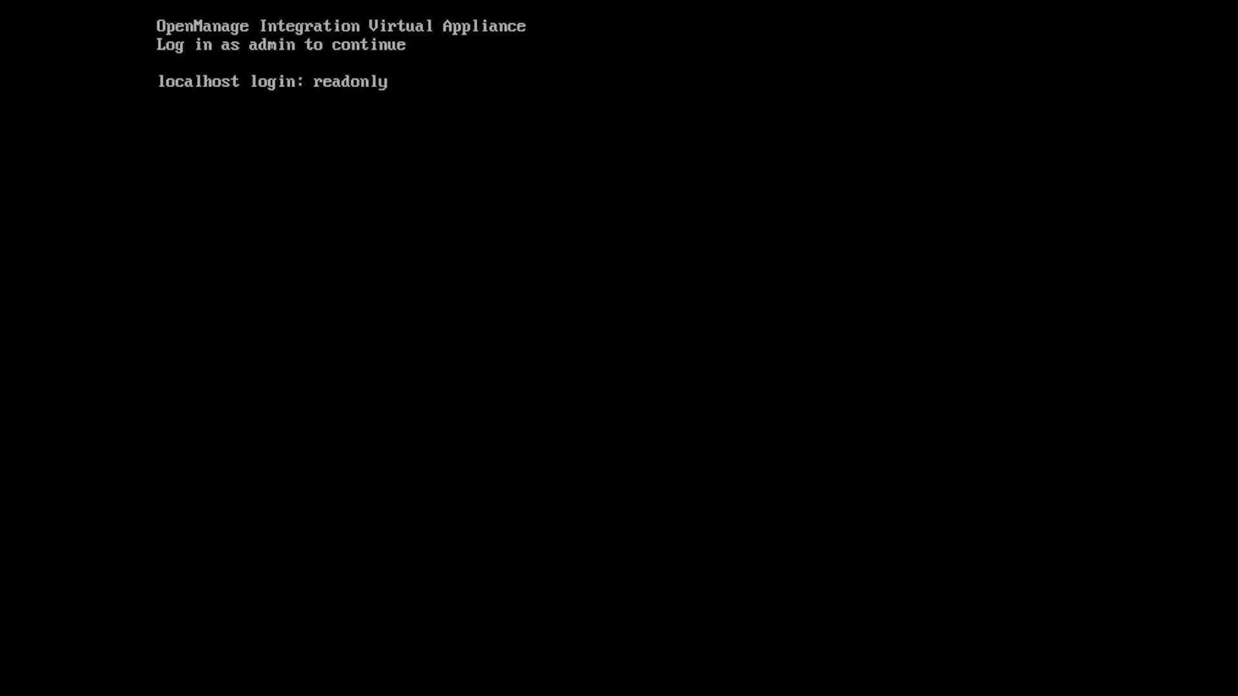
- Log in as readonly, then run ifconfig and route -n to check ens160 and ens192
{"action": "key", "text": "Return"}
{"action": "key", "text": "Return"}
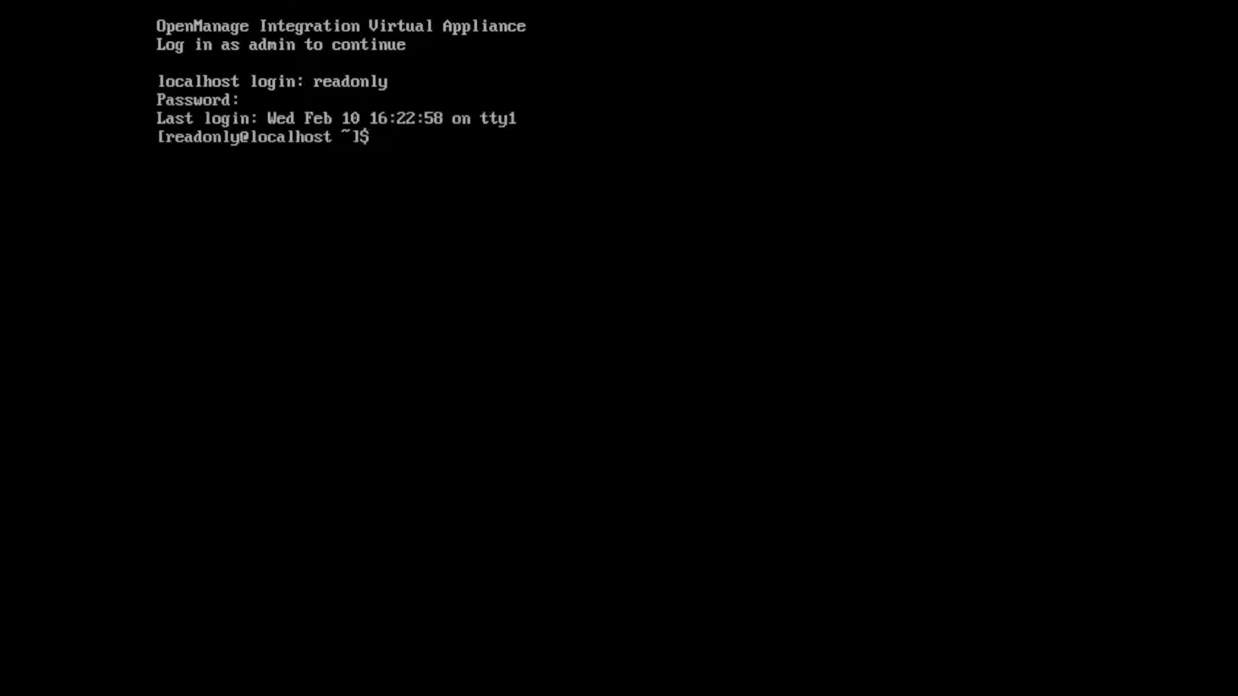
{"action": "type", "text": "ifconfig"}
{"action": "key", "text": "Return"}
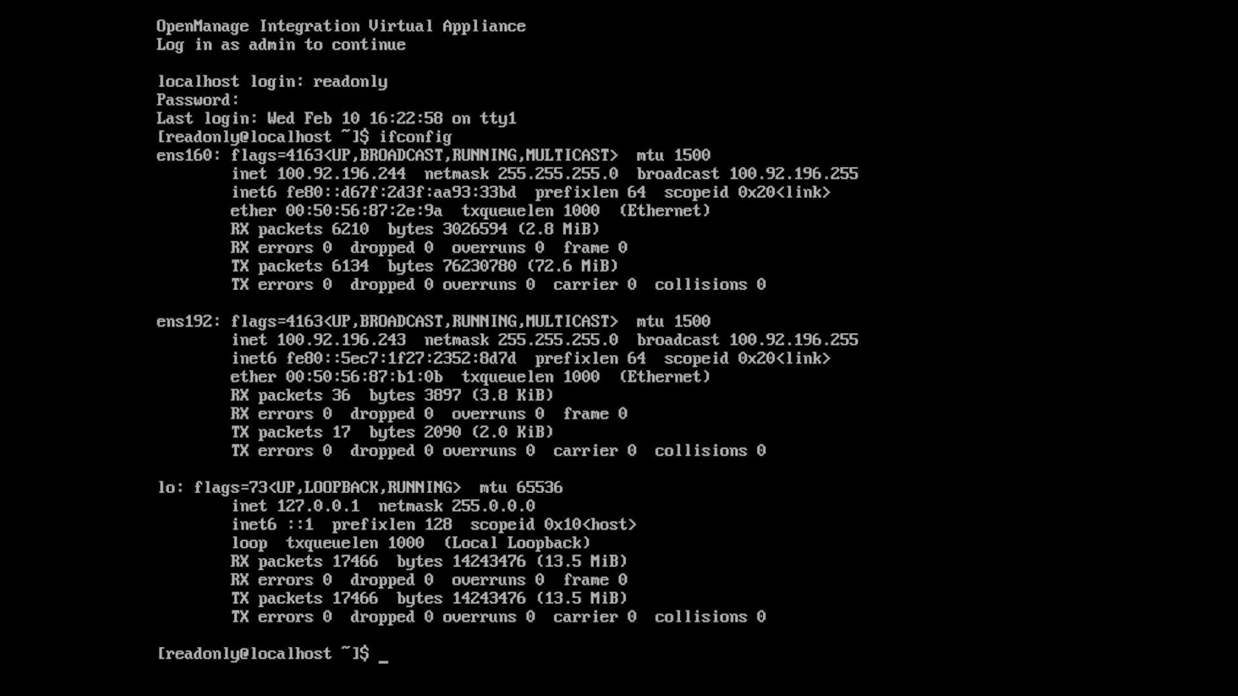
{"action": "type", "text": "ping"}
{"action": "key", "text": "BackSpace"}
{"action": "key", "text": "BackSpace"}
{"action": "key", "text": "BackSpace"}
{"action": "key", "text": "BackSpace"}
{"action": "key", "text": "BackSpace"}
{"action": "type", "text": "route -n"}
{"action": "key", "text": "Return"}
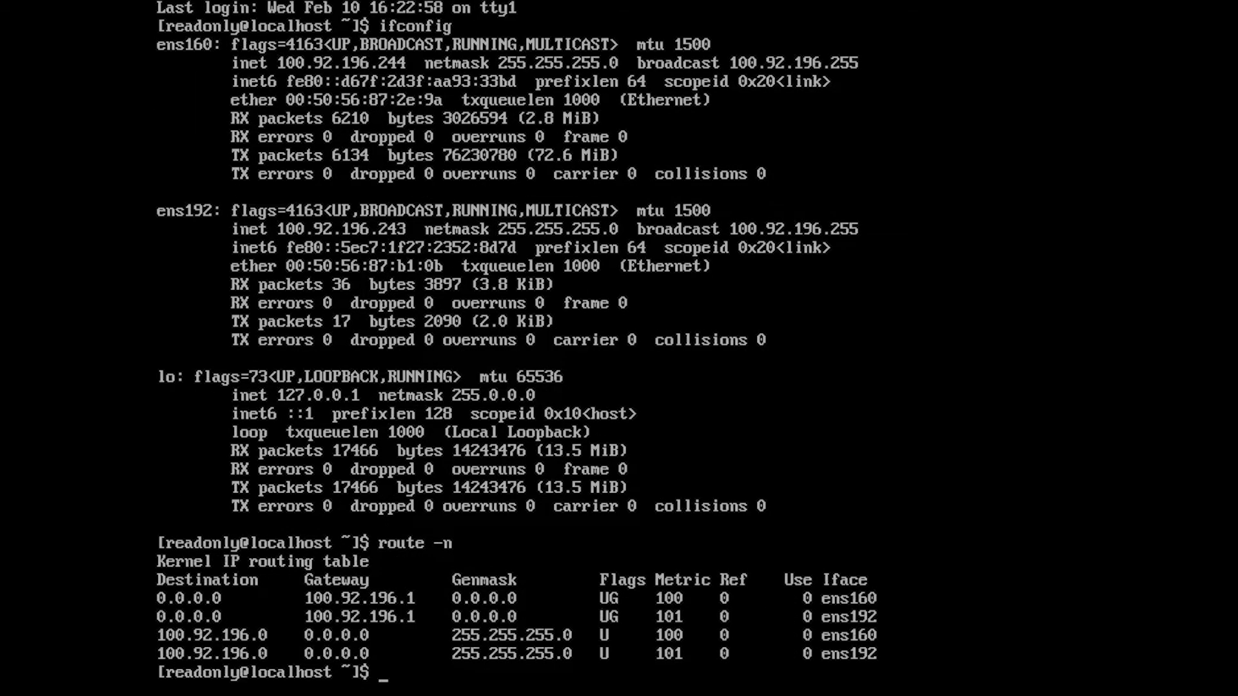